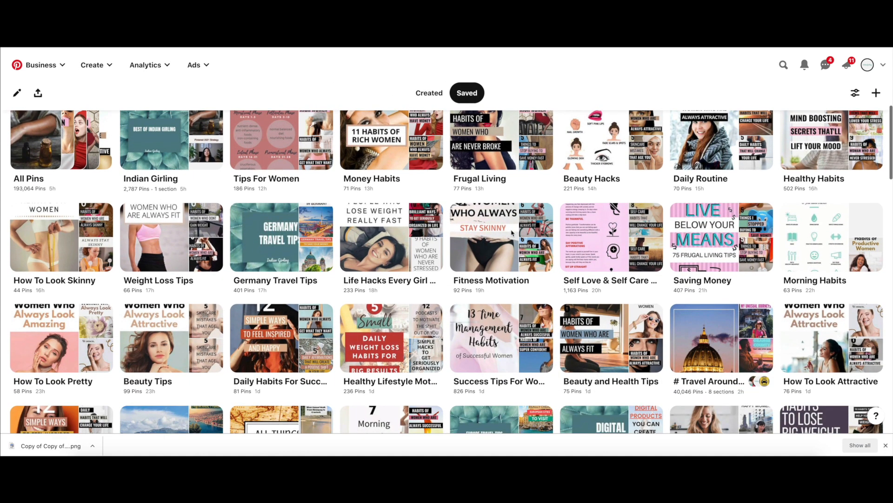
# Step: Look through the saved boards on the profile
pyautogui.scroll(-2, 512, 232)
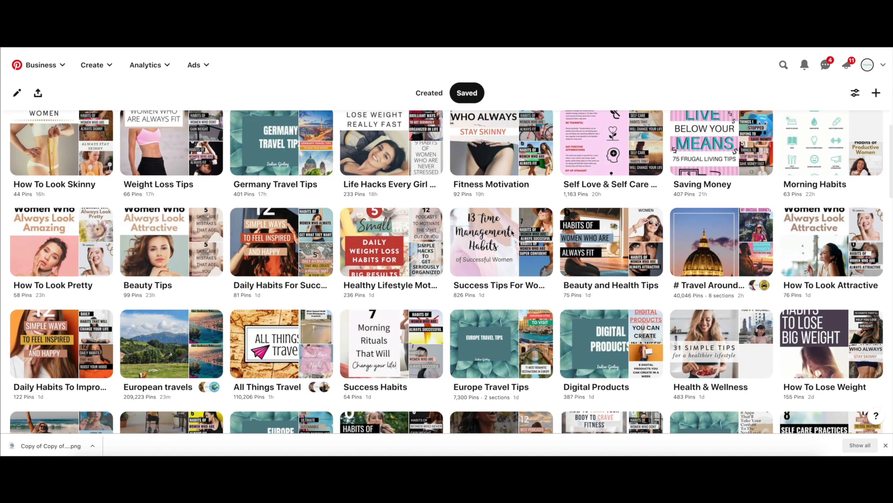
pyautogui.scroll(-2, 512, 233)
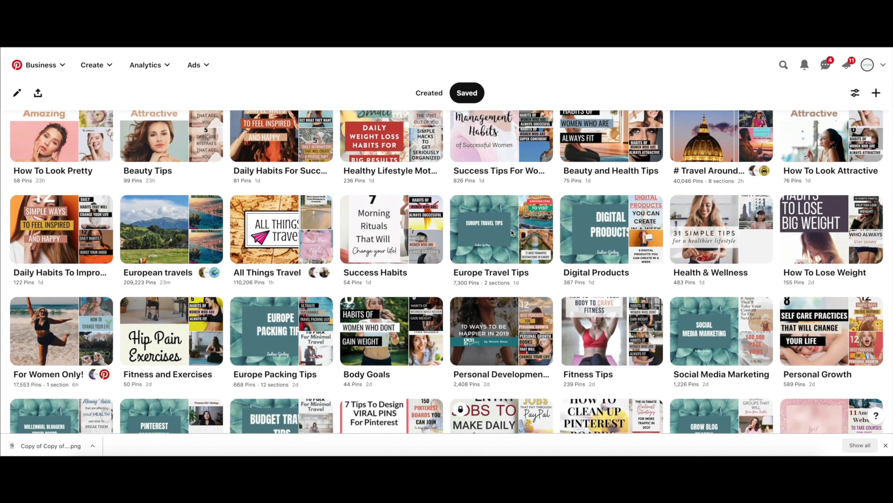
pyautogui.scroll(-1, 511, 233)
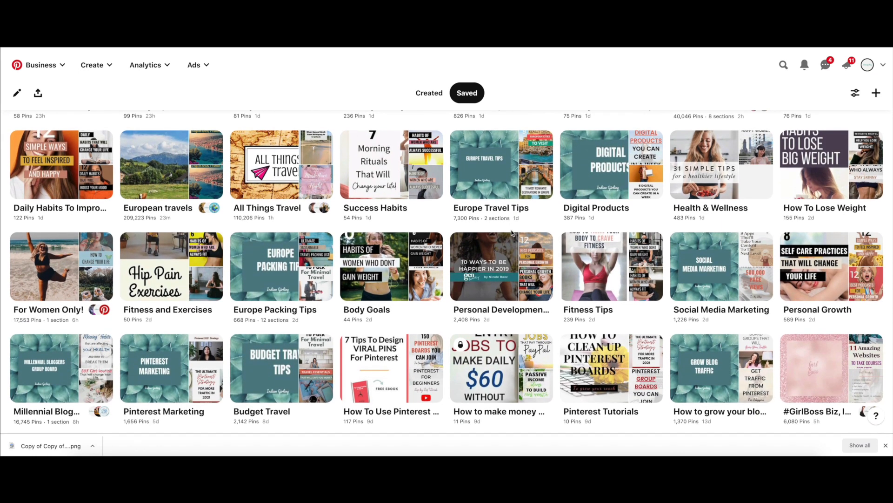
pyautogui.scroll(-2, 511, 233)
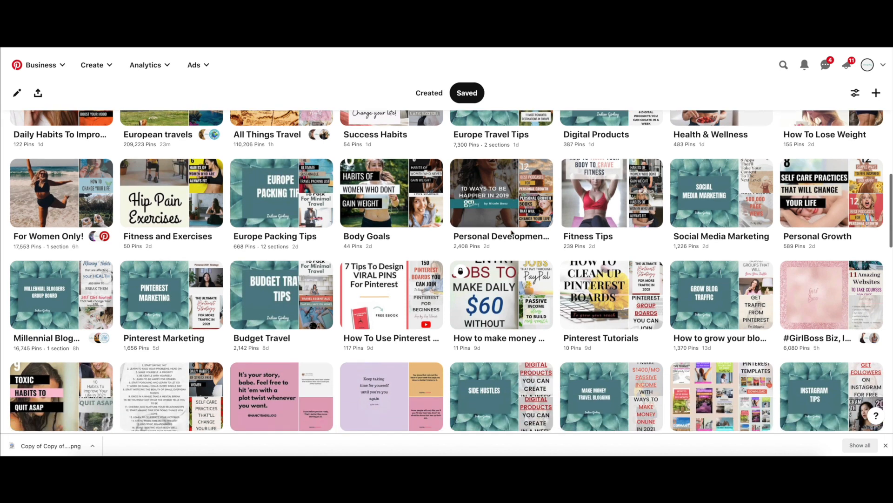
pyautogui.scroll(-4, 512, 233)
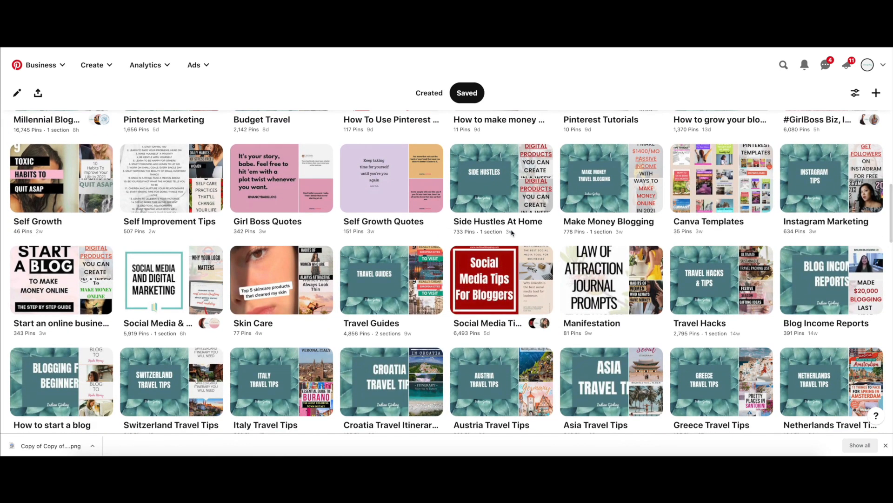
# Step: Show the profile's created Pins and browse the story Pins and the other Pins
pyautogui.click(429, 93)
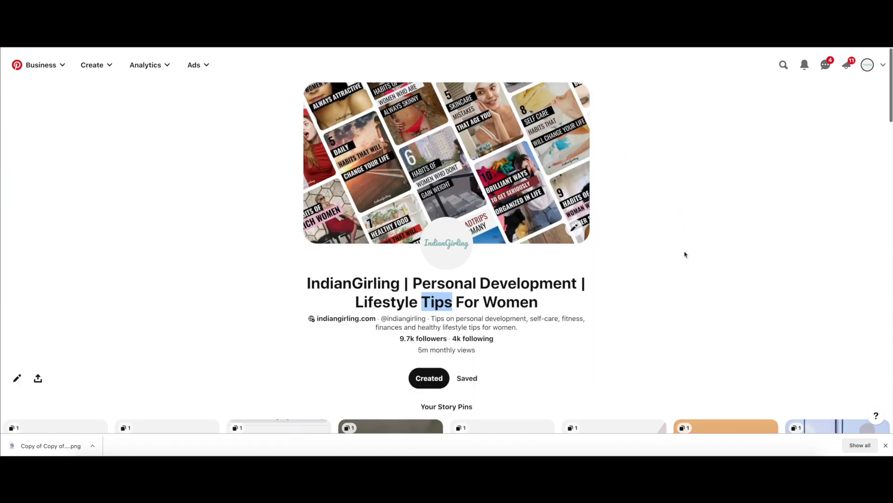
pyautogui.scroll(-10, 685, 254)
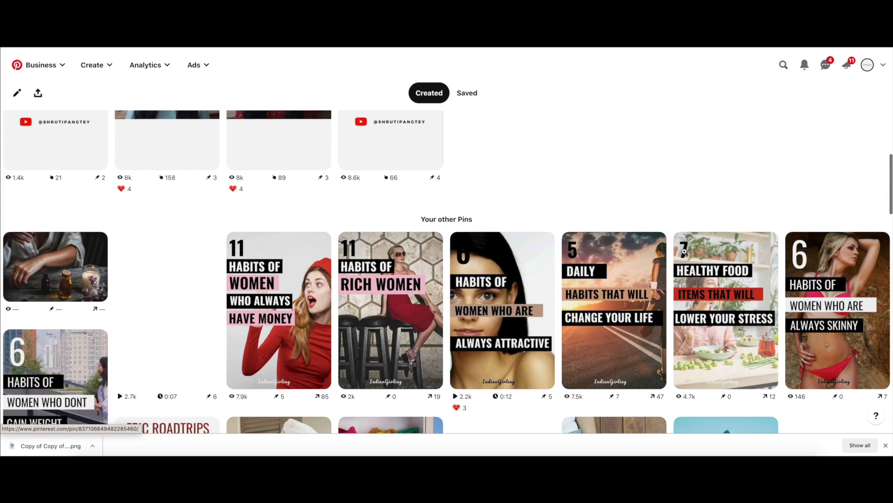
pyautogui.scroll(-2, 684, 251)
pyautogui.scroll(-1, 685, 252)
pyautogui.scroll(-3, 685, 251)
pyautogui.scroll(4, 685, 253)
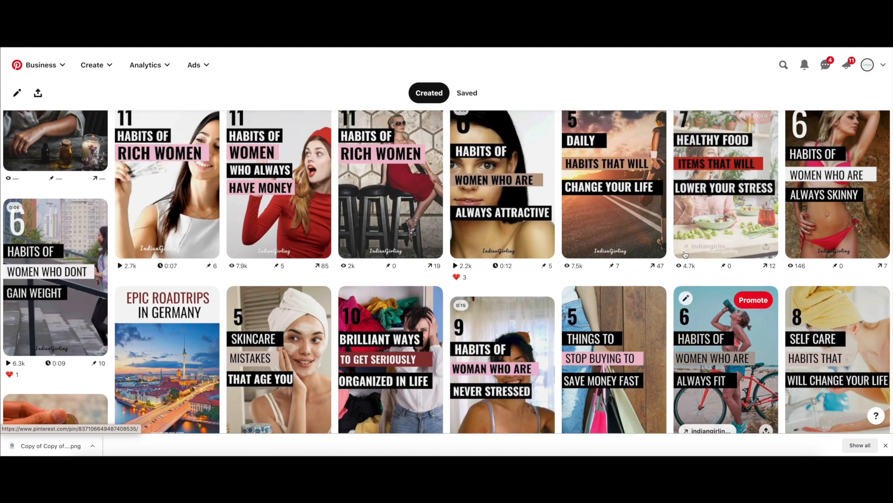
pyautogui.scroll(-5, 685, 254)
pyautogui.scroll(-3, 685, 254)
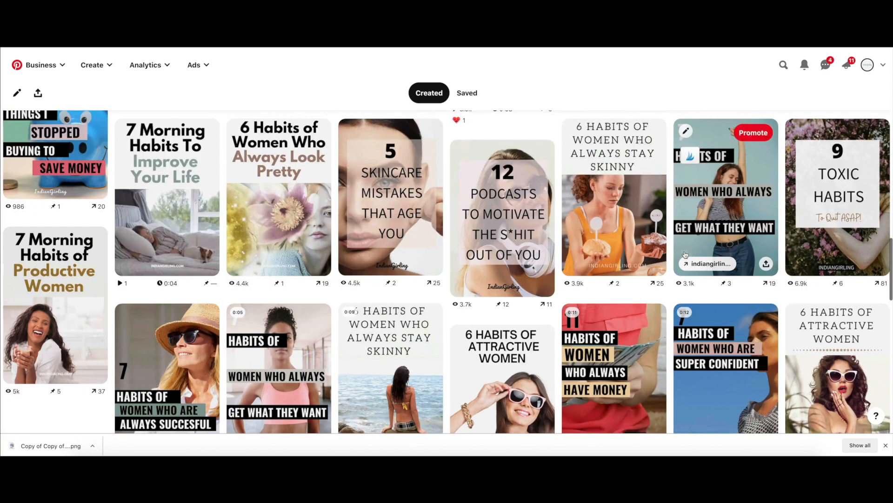
pyautogui.scroll(-7, 684, 254)
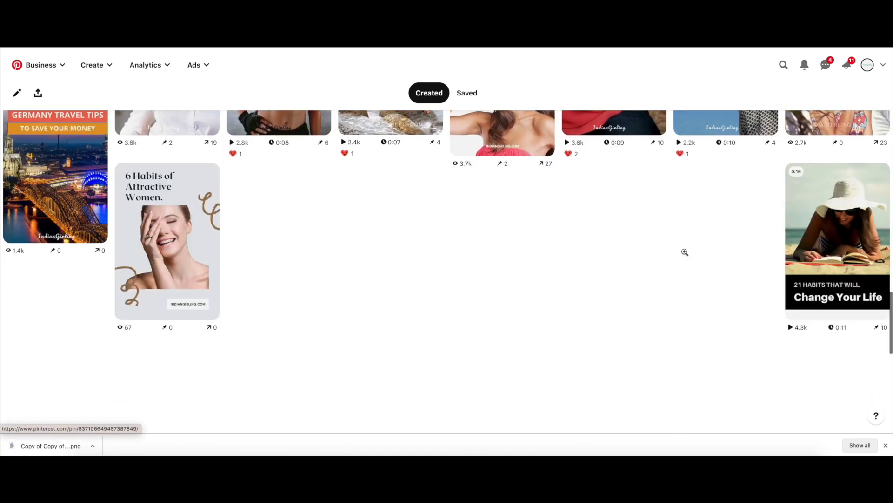
pyautogui.scroll(10, 685, 252)
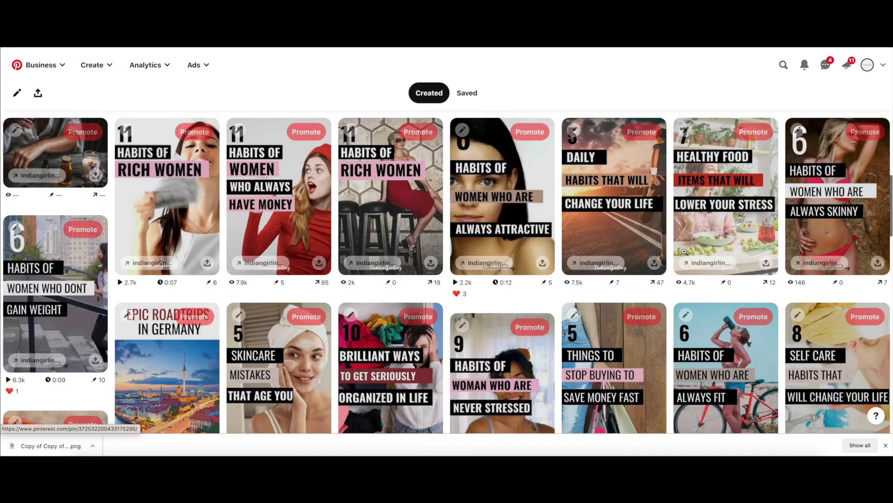
pyautogui.scroll(4, 685, 252)
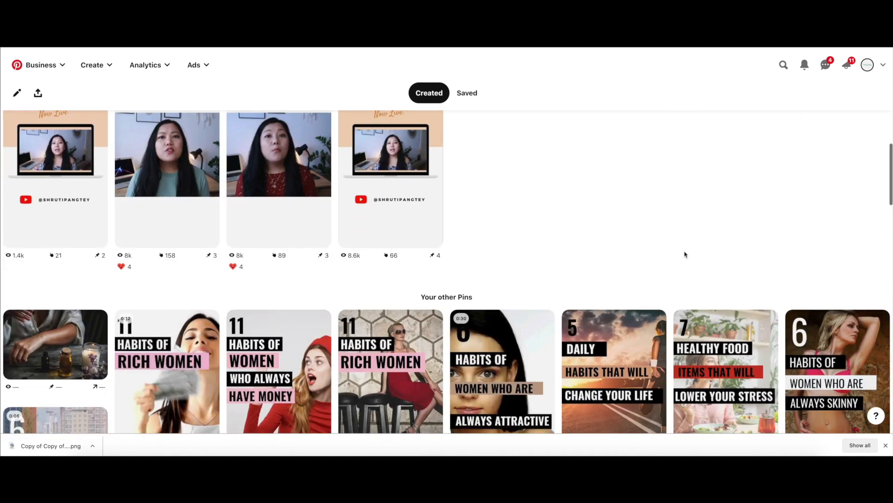
pyautogui.scroll(-4, 685, 255)
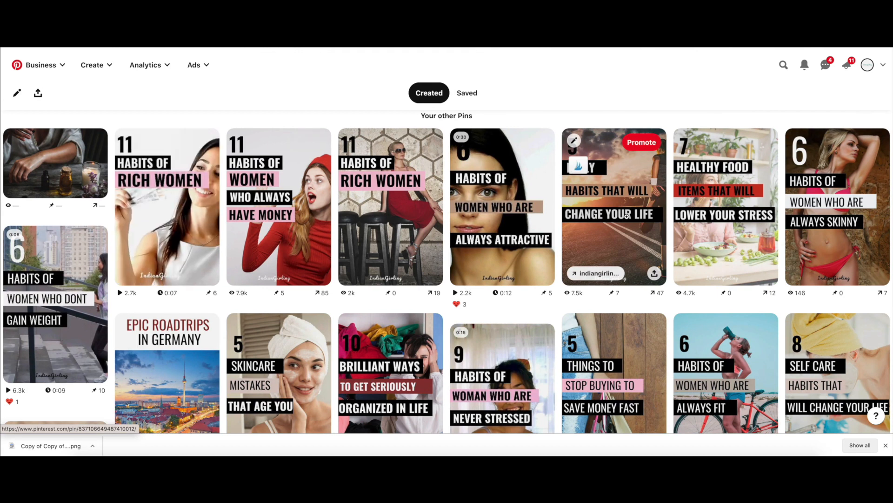
# Step: Return to the profile's saved boards and look over the first rows
pyautogui.click(472, 98)
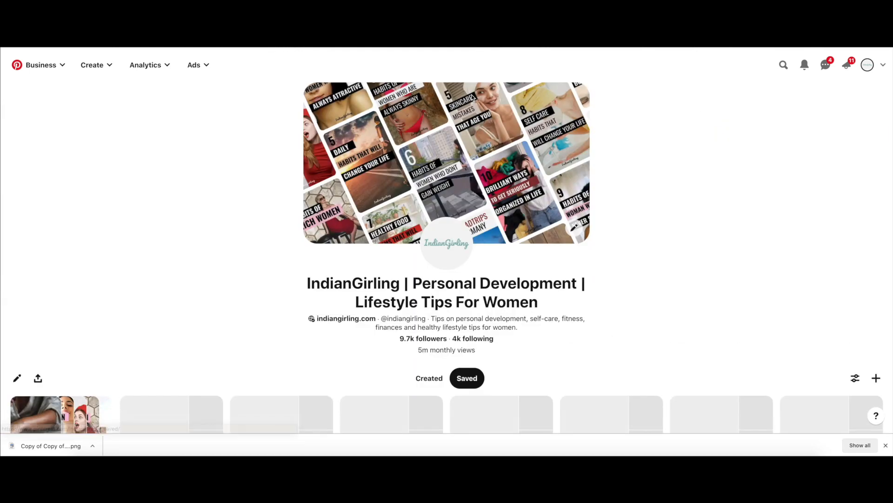
pyautogui.scroll(-4, 706, 237)
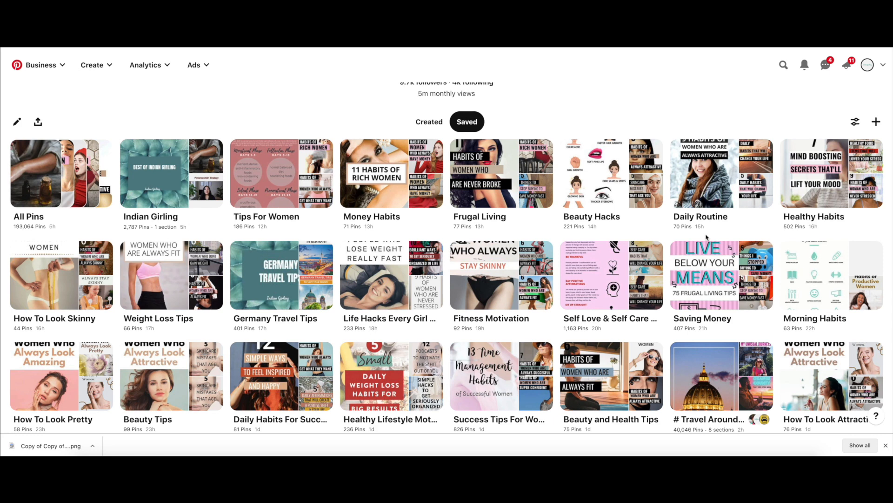
pyautogui.scroll(1, 716, 182)
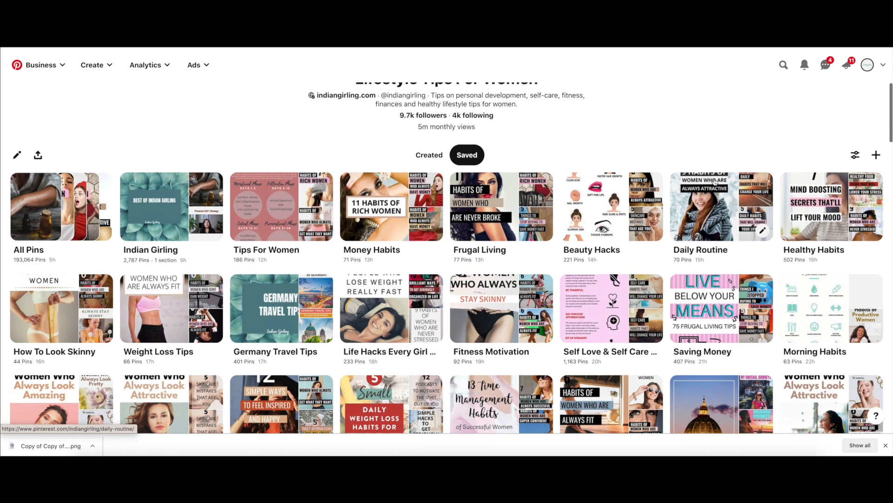
pyautogui.scroll(3, 715, 183)
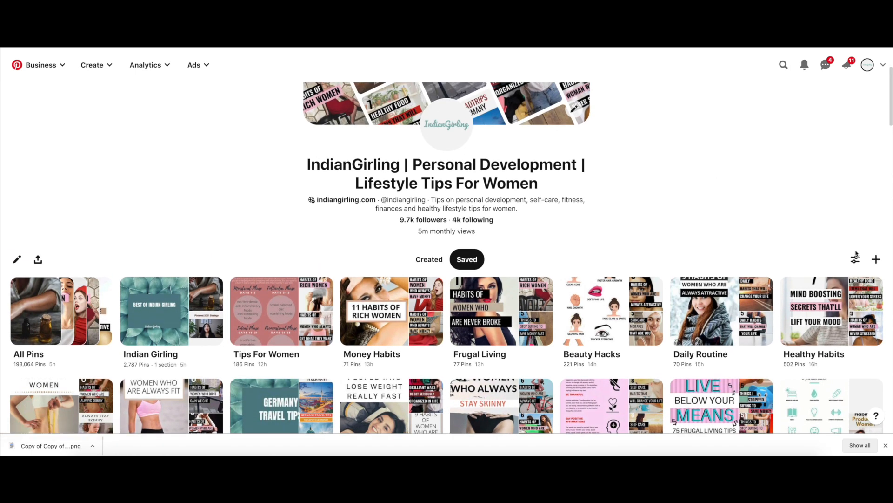
# Step: Start creating a new regular Pin in the Pin builder
pyautogui.click(876, 259)
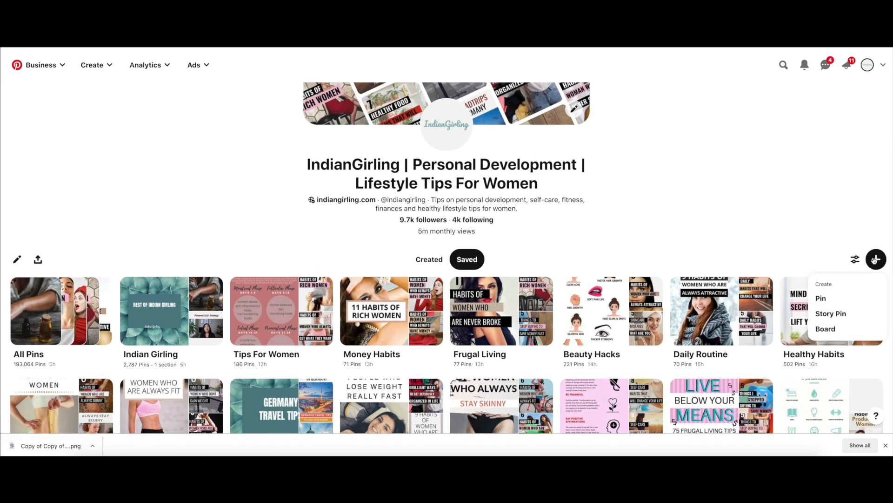
pyautogui.click(829, 297)
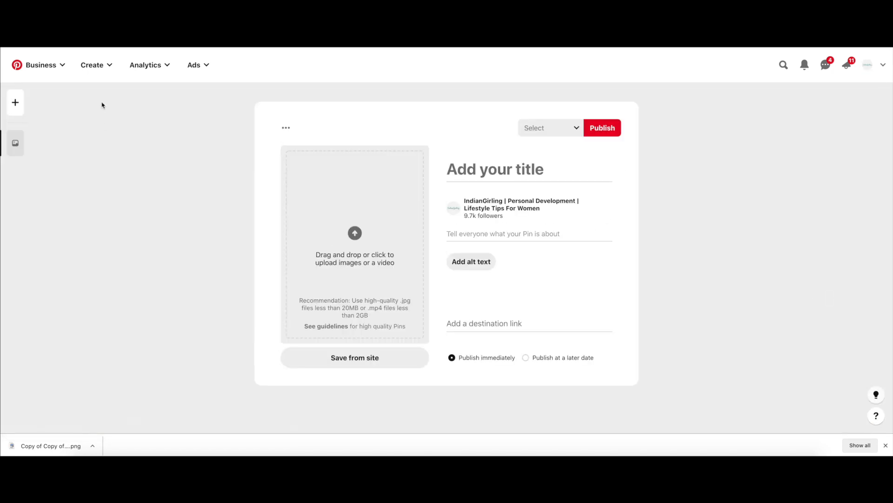
pyautogui.click(97, 69)
pyautogui.click(79, 105)
pyautogui.click(95, 65)
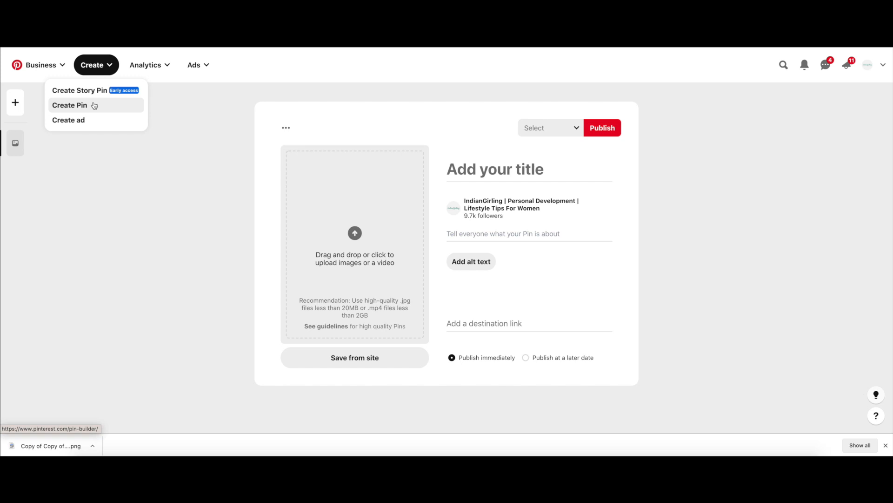
pyautogui.click(169, 191)
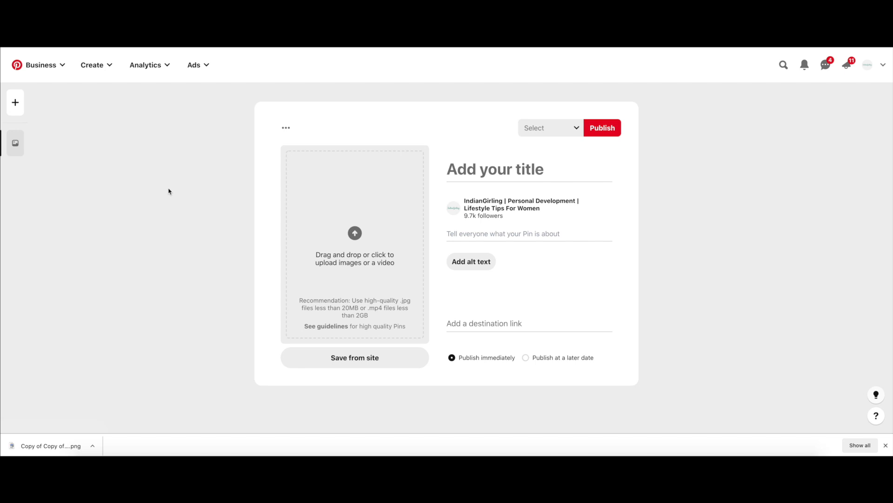
# Step: Add four more blank Pin drafts to the Pin builder and go back to the first draft
pyautogui.click(15, 102)
pyautogui.click(15, 103)
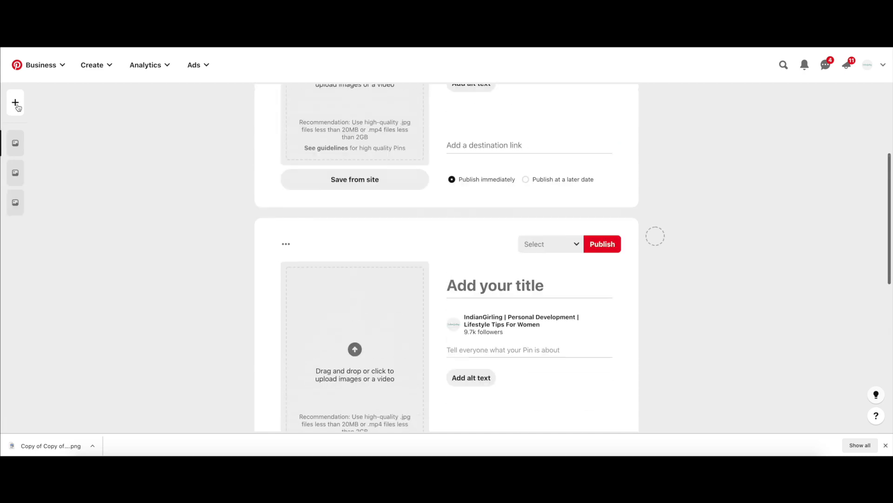
pyautogui.click(16, 103)
pyautogui.click(15, 102)
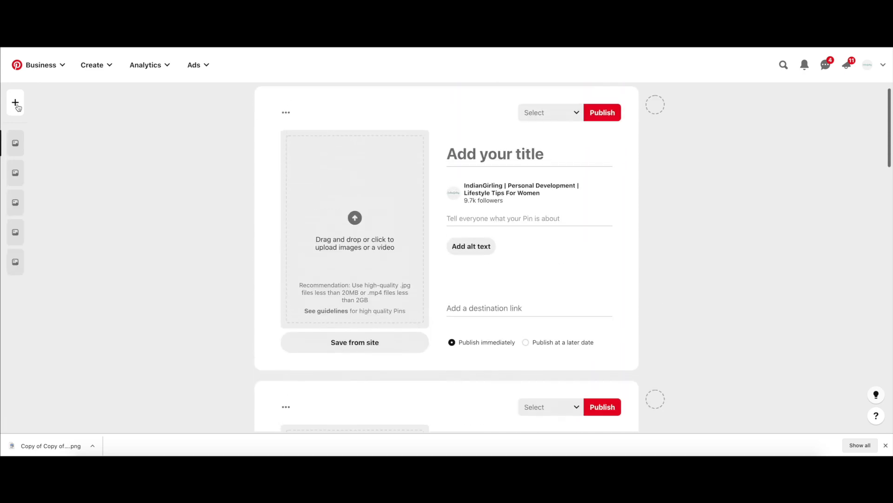
pyautogui.scroll(1, 148, 179)
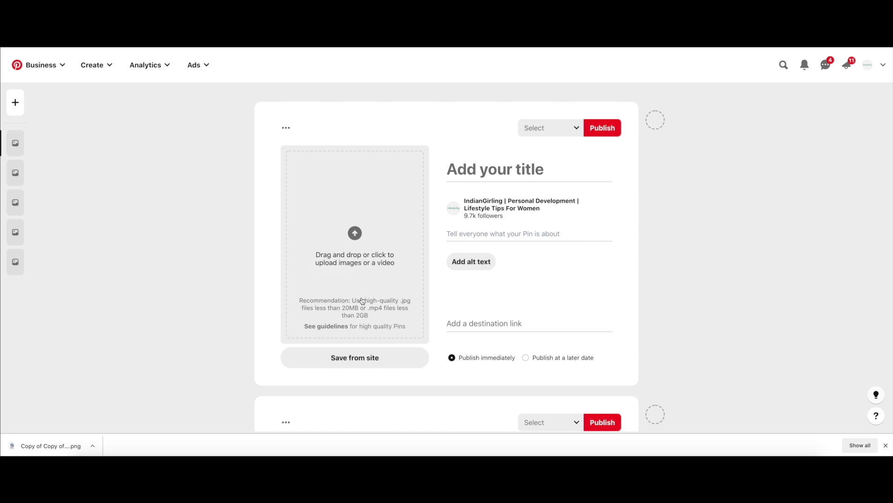
# Step: Upload the downloaded skincare image "Copy of Copy of PD Templatess.png" to the first Pin draft
pyautogui.click(511, 162)
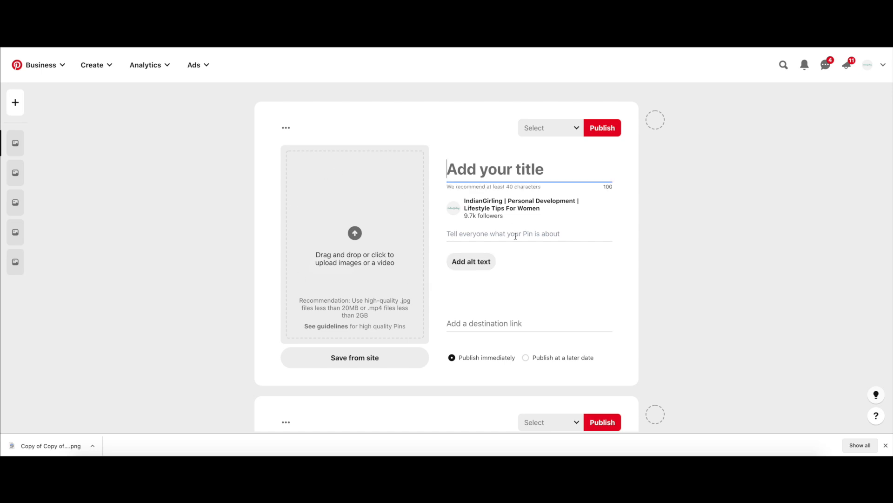
pyautogui.click(515, 235)
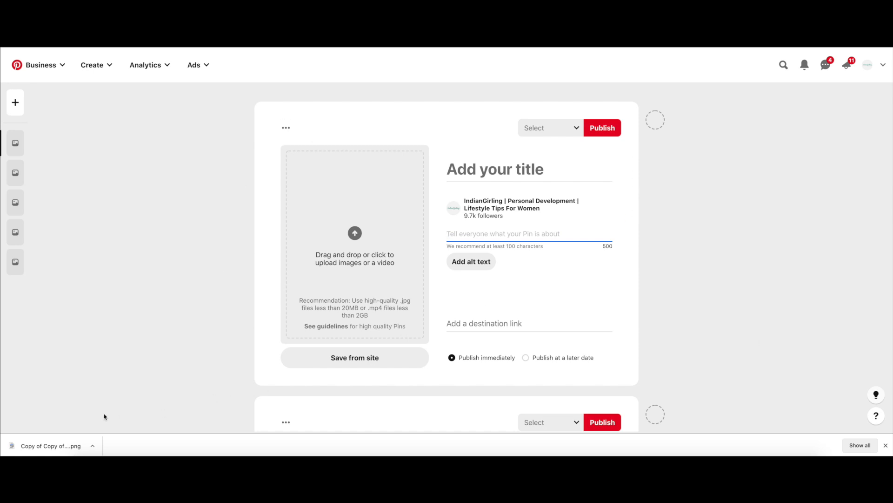
pyautogui.moveTo(70, 448); pyautogui.dragTo(289, 297)
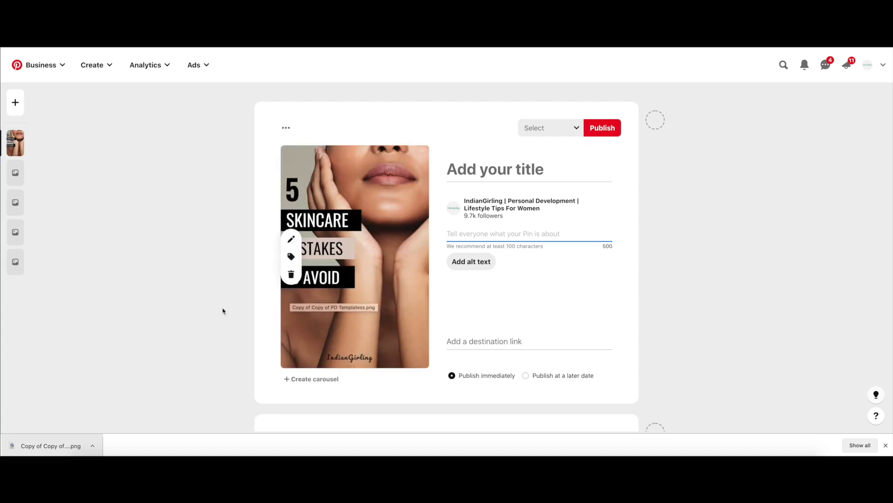
pyautogui.scroll(-1, 447, 312)
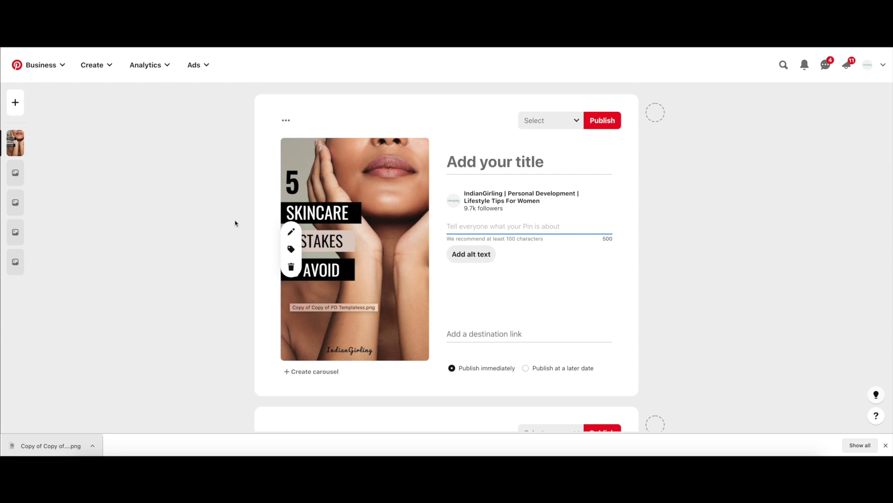
pyautogui.scroll(-1, 284, 201)
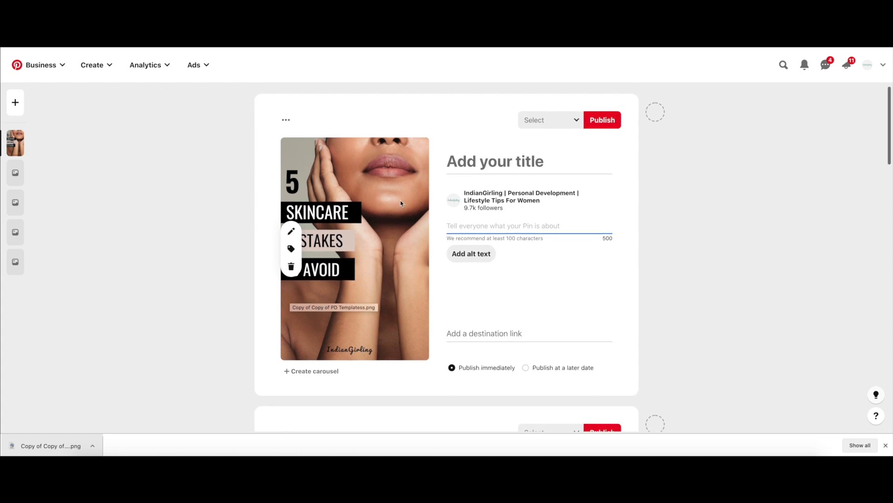
# Step: Title the first Pin "5 Skincare Mistakes That Age You"
pyautogui.click(448, 163)
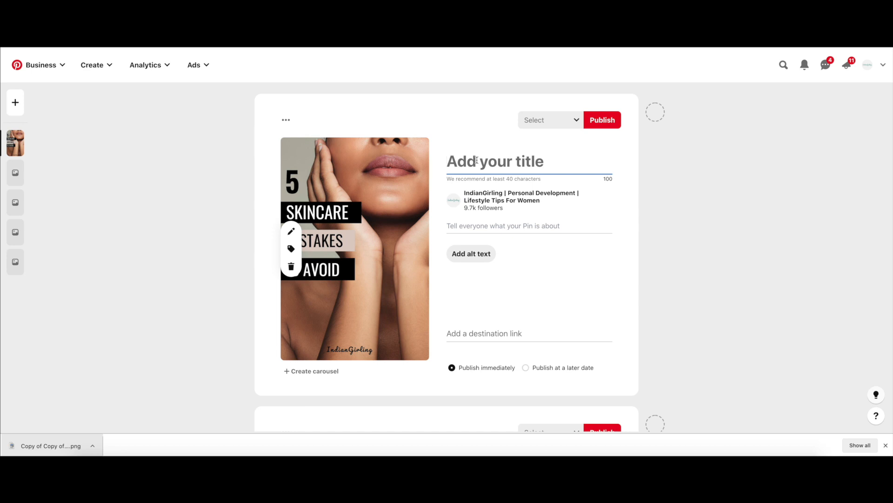
pyautogui.write('5 Skincare Mista')
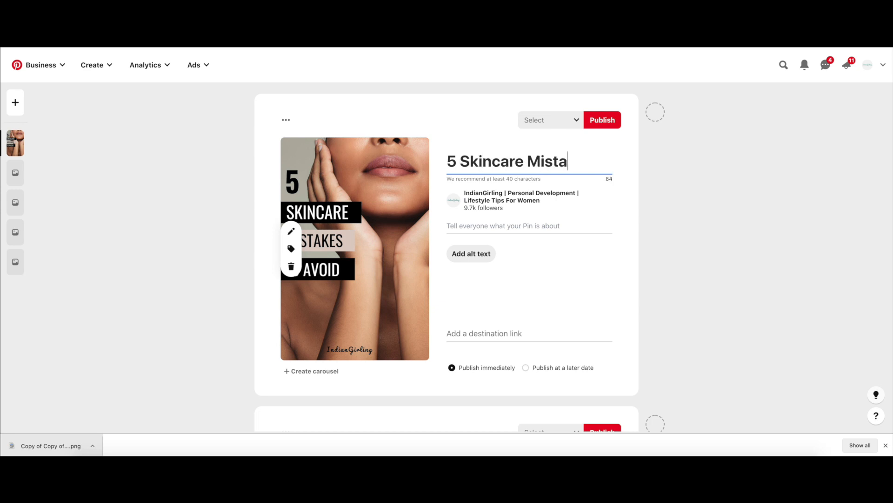
pyautogui.write('kes That Age You')
# Step: Enter the Pin description "In this blog post, you will learn the top skincare mistakes to avoid inorder to look young and pretty."
pyautogui.click(493, 245)
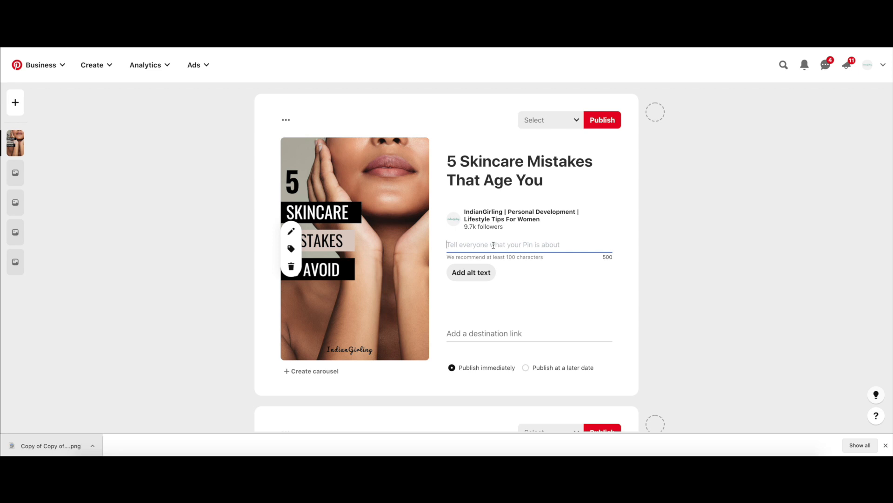
pyautogui.write('In this bllog')
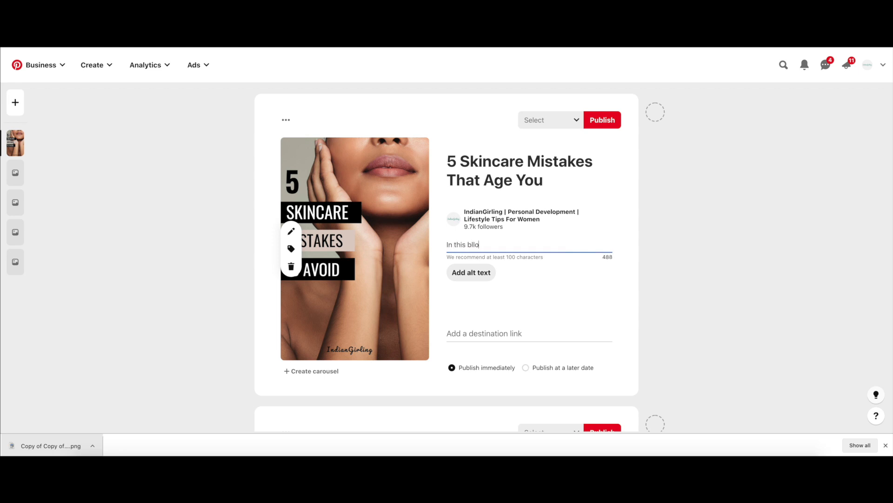
pyautogui.press('BackSpace')
pyautogui.press('BackSpace')
pyautogui.press('BackSpace')
pyautogui.write('og post, you will learn the top ski')
pyautogui.write('ncar')
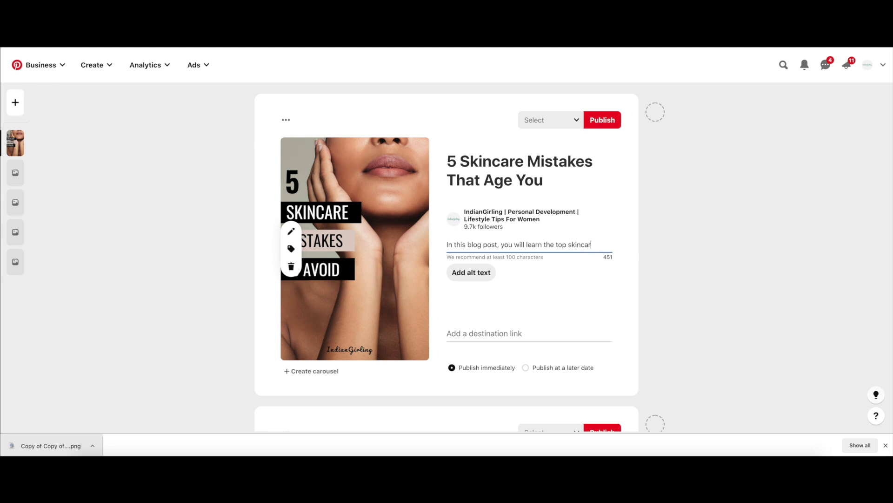
pyautogui.write('e mistakes to avoid inod')
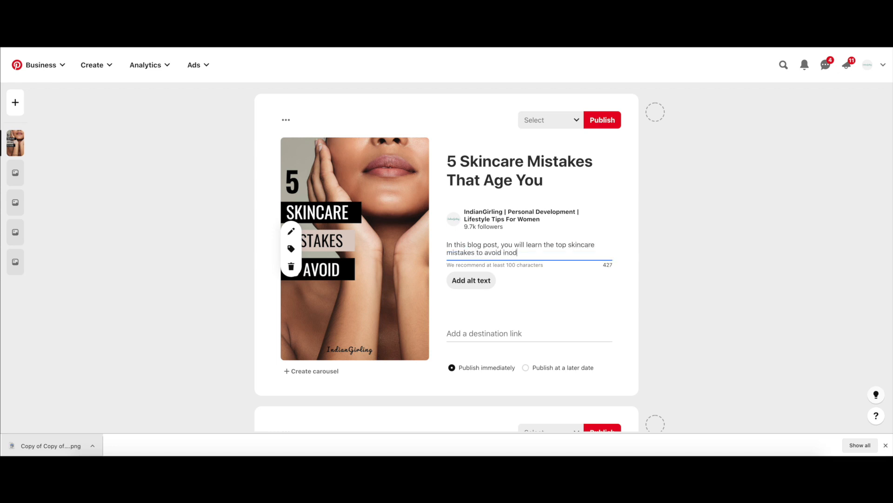
pyautogui.press('BackSpace')
pyautogui.write('rder to look young and pretty')
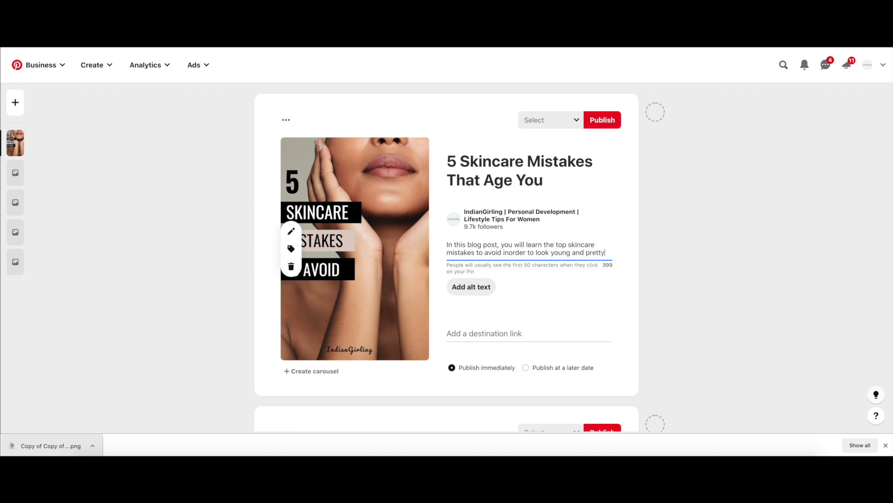
pyautogui.write('. #beau')
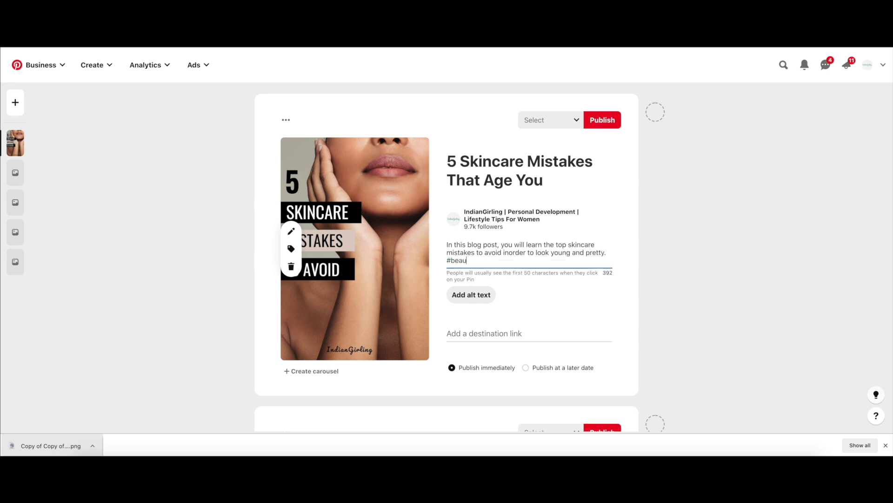
pyautogui.write('tytips #beuatyhacks')
# Step: Add the hashtags "#beautytips #beautyhacks" at the end of the first Pin's description
pyautogui.click(501, 260)
pyautogui.press('BackSpace')
pyautogui.write('u')
pyautogui.click(572, 261)
pyautogui.moveTo(544, 259); pyautogui.dragTo(485, 255)
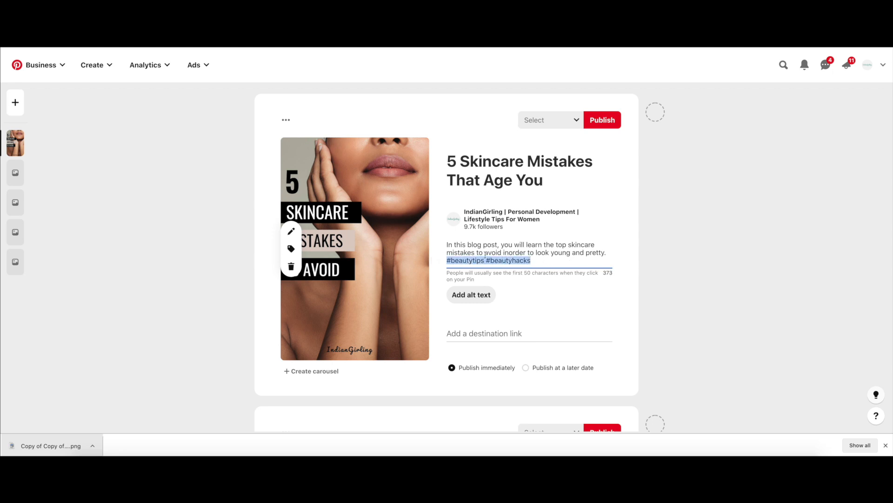
pyautogui.click(565, 258)
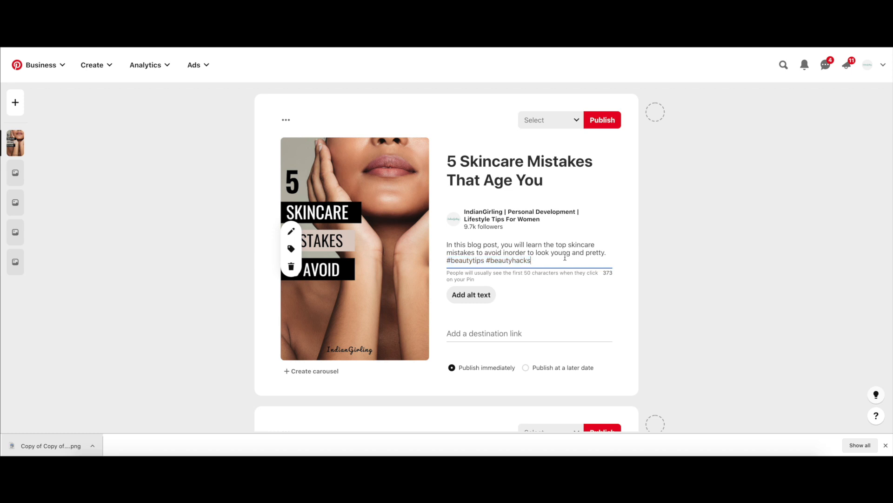
# Step: Add the alt text "an image that links to a blog post about skincare mistakes" to the first Pin
pyautogui.click(521, 334)
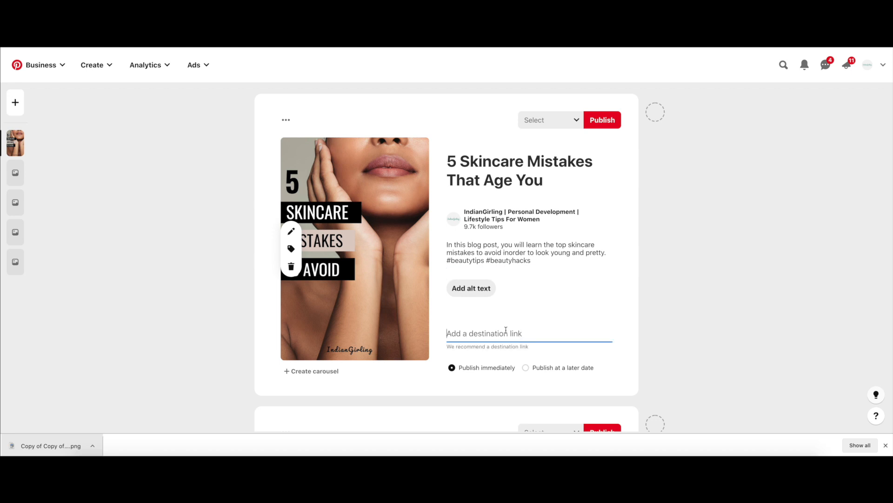
pyautogui.click(474, 288)
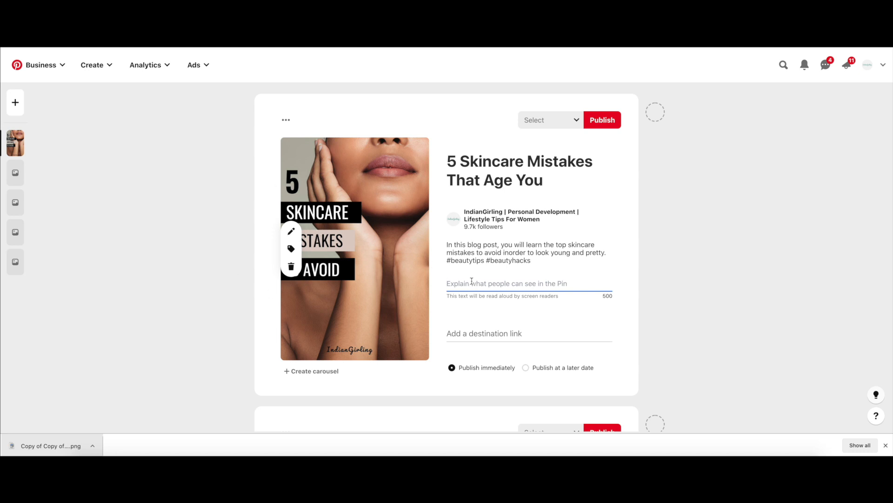
pyautogui.write('an ')
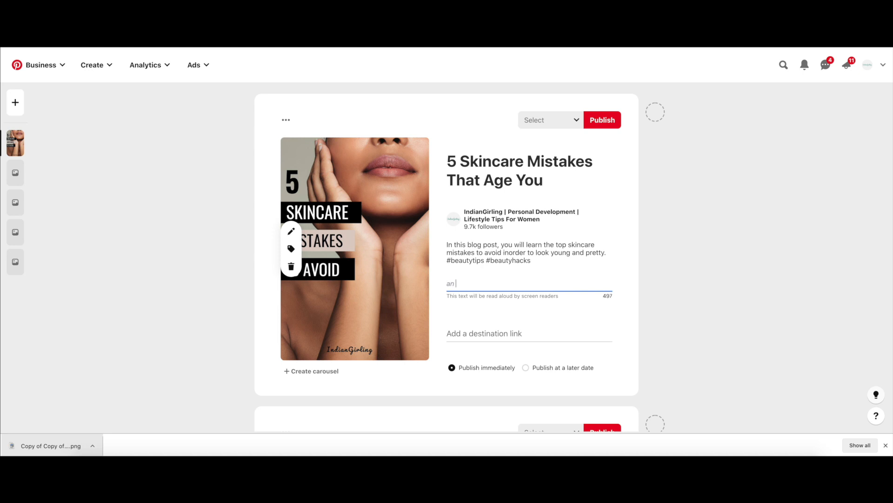
pyautogui.write('image that links to a blog post about ')
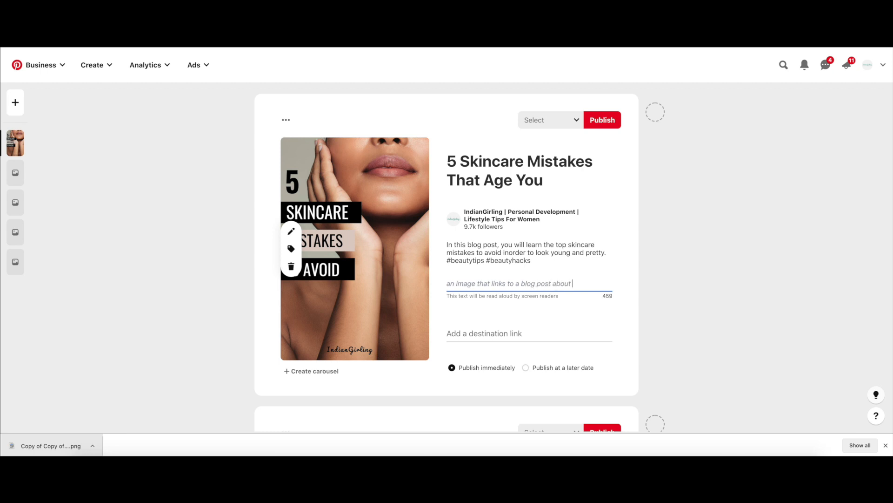
pyautogui.write('skincare mistakes')
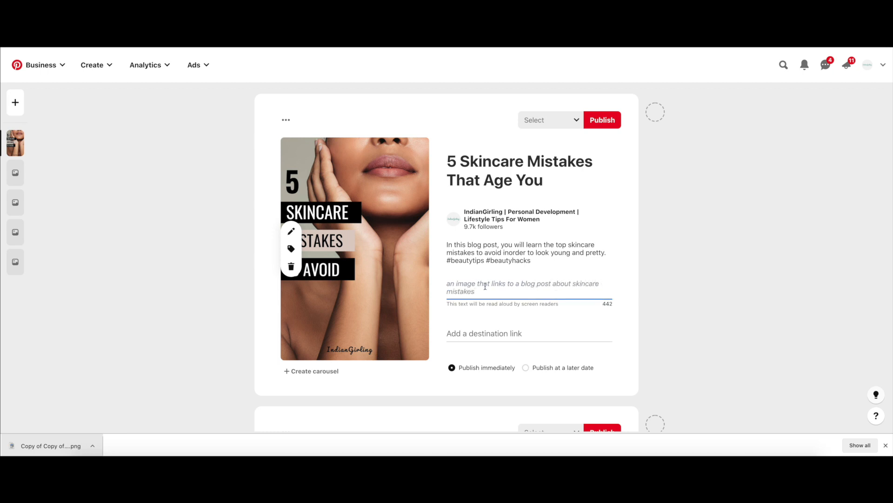
pyautogui.click(496, 254)
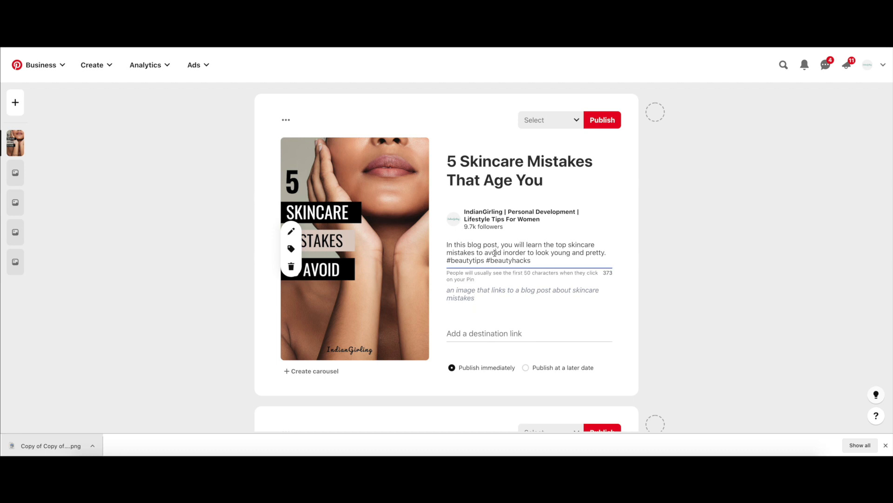
pyautogui.moveTo(540, 261); pyautogui.dragTo(441, 240)
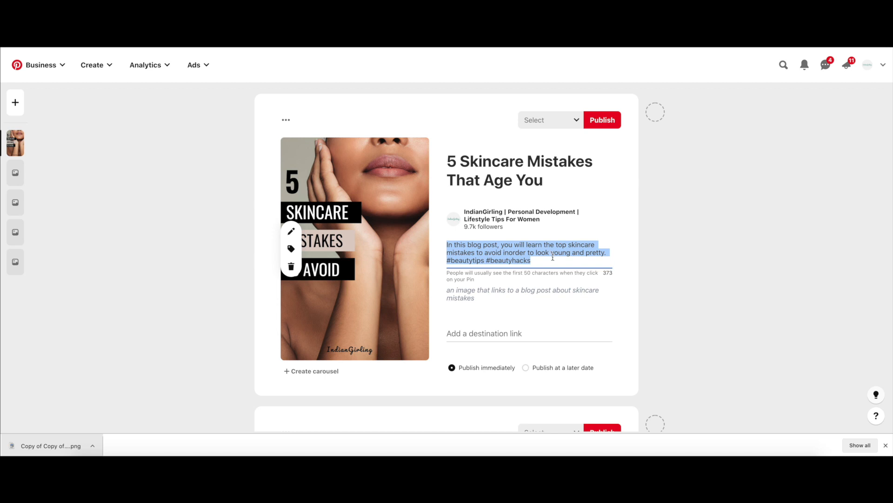
pyautogui.click(551, 286)
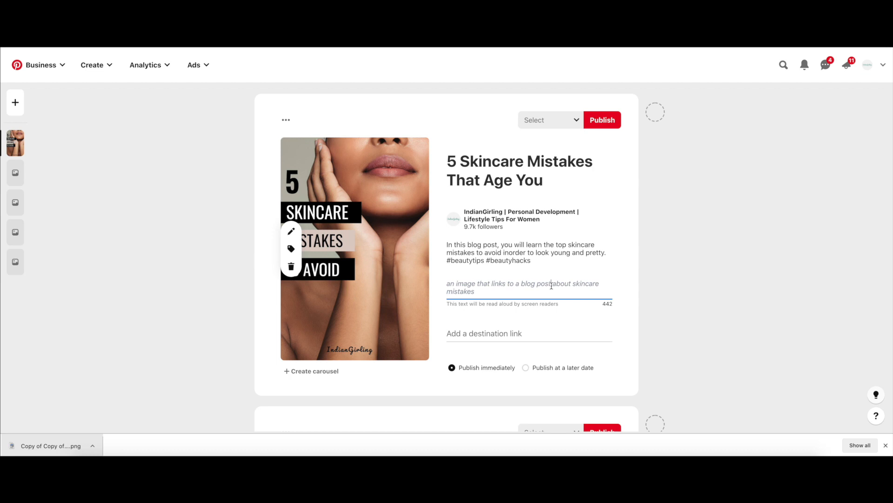
pyautogui.tripleClick(500, 287)
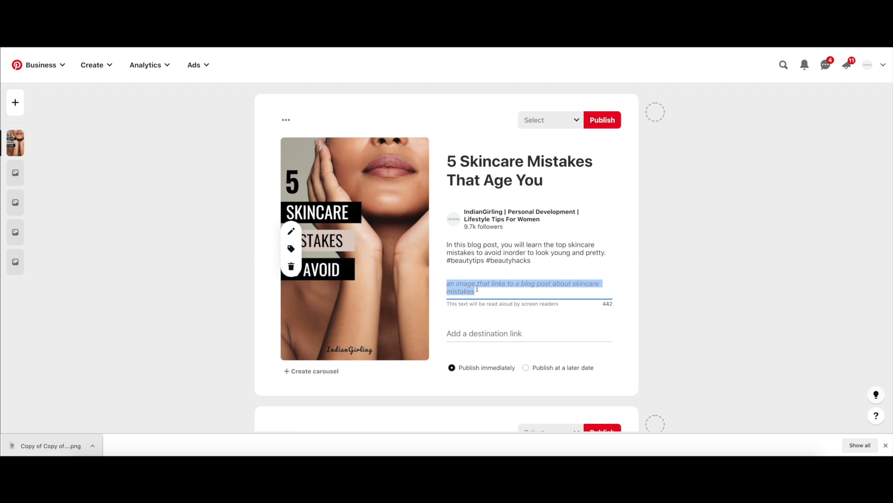
pyautogui.press('Right')
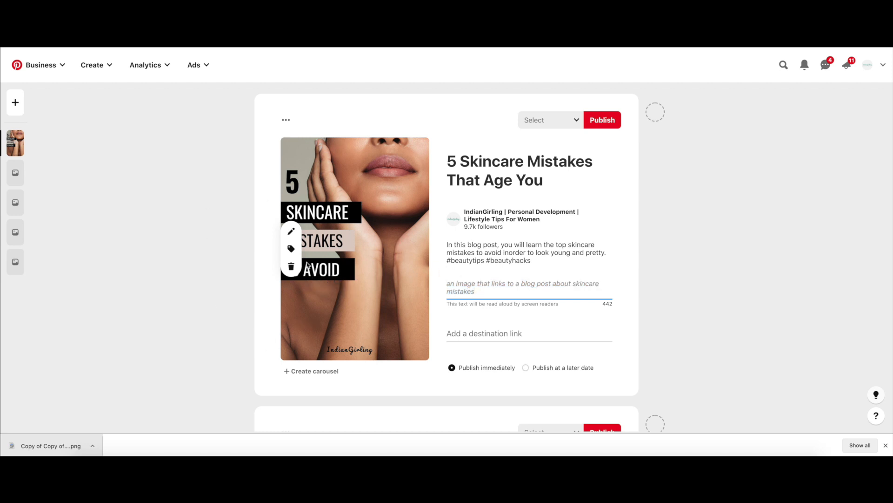
# Step: Open the post "5 Skincare Mistakes That Age You" on indiangirling.com in a new tab and paste its URL as the Pin's destination link
pyautogui.click(514, 332)
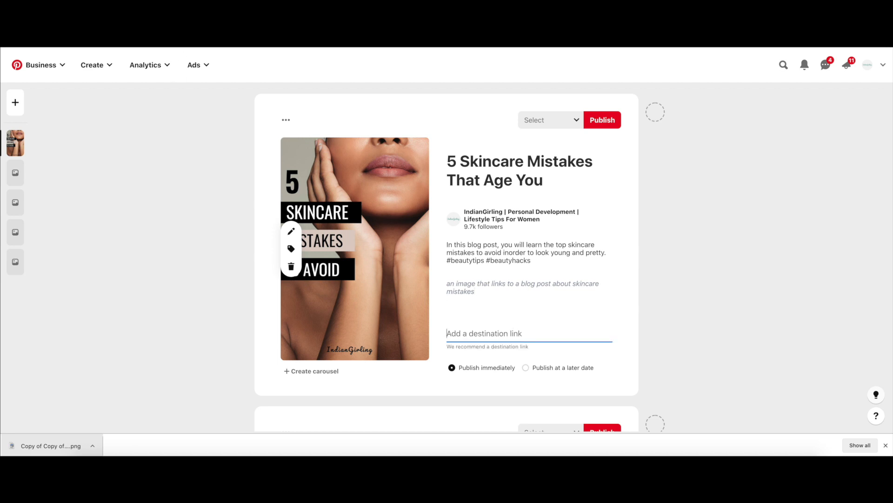
pyautogui.hotkey('ctrl', 't')
pyautogui.write('ind')
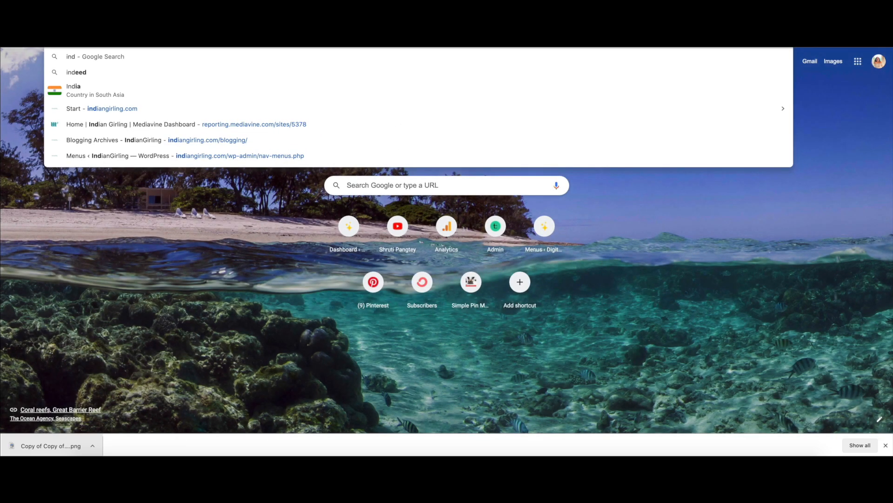
pyautogui.press('Right')
pyautogui.press('BackSpace')
pyautogui.press('BackSpace')
pyautogui.press('BackSpace')
pyautogui.press('BackSpace')
pyautogui.press('BackSpace')
pyautogui.press('BackSpace')
pyautogui.press('BackSpace')
pyautogui.press('BackSpace')
pyautogui.press('BackSpace')
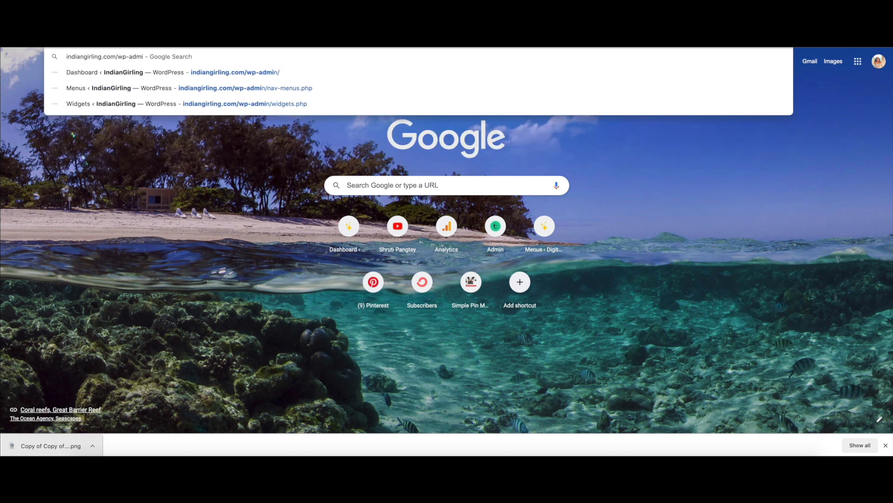
pyautogui.press('Return')
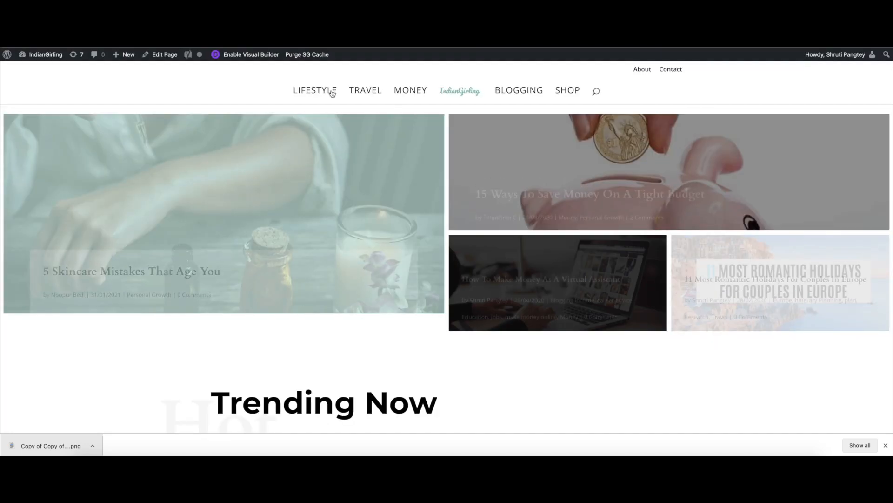
pyautogui.click(190, 254)
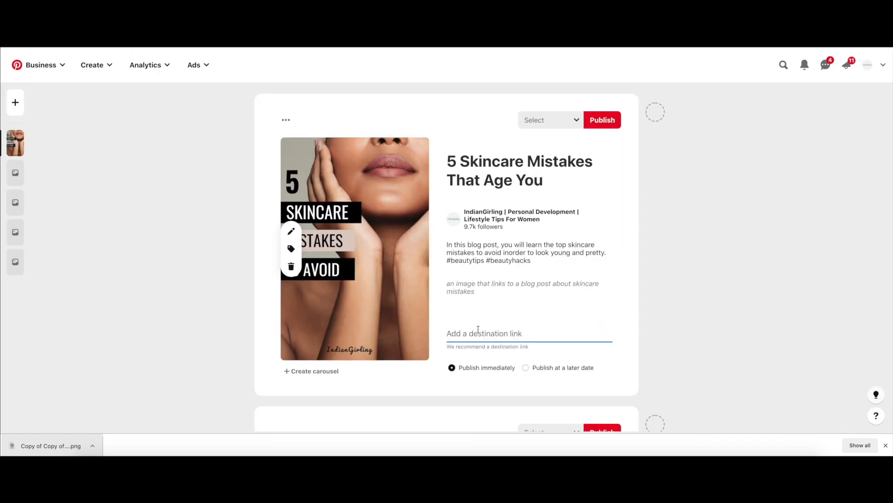
pyautogui.hotkey('ctrl', 'v')
pyautogui.scroll(1, 478, 328)
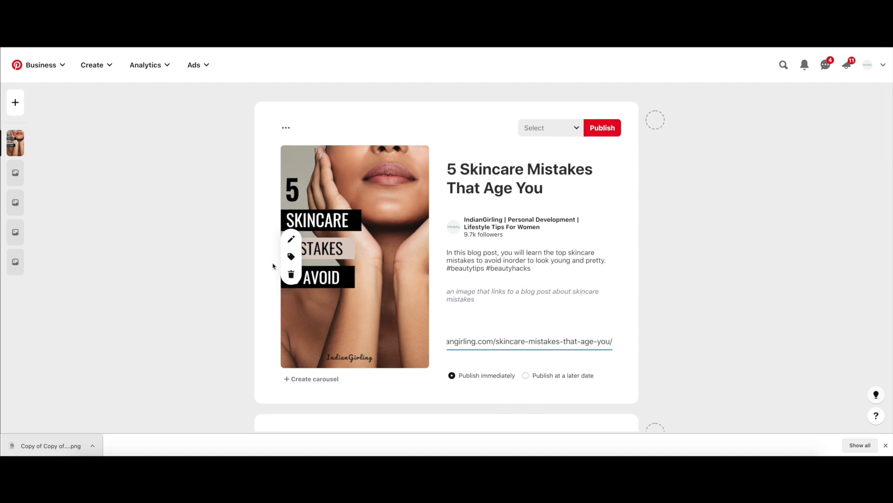
# Step: Review the first Pin's title, description and destination link
pyautogui.moveTo(557, 186); pyautogui.dragTo(436, 176)
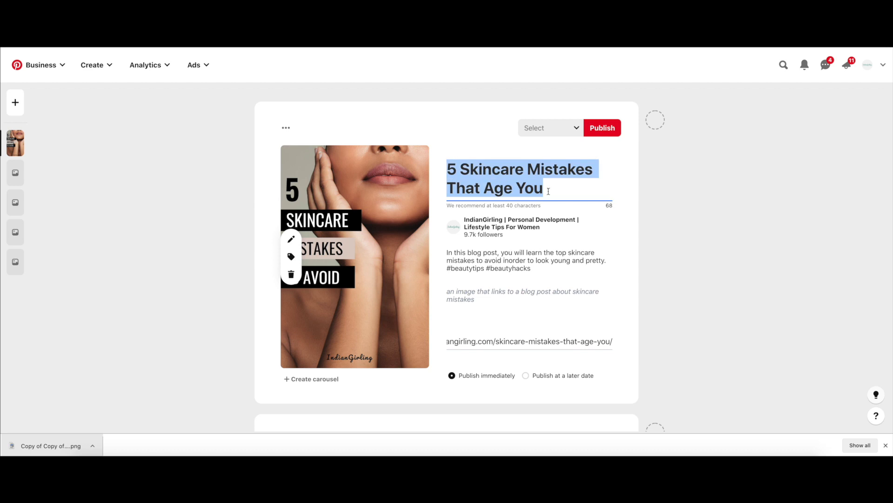
pyautogui.click(553, 265)
pyautogui.moveTo(553, 265); pyautogui.dragTo(438, 248)
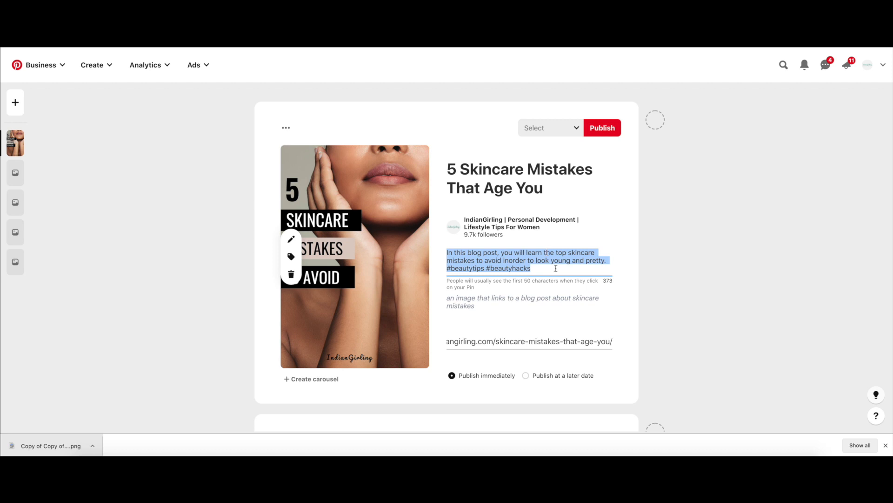
pyautogui.click(558, 341)
pyautogui.moveTo(475, 341); pyautogui.dragTo(619, 349)
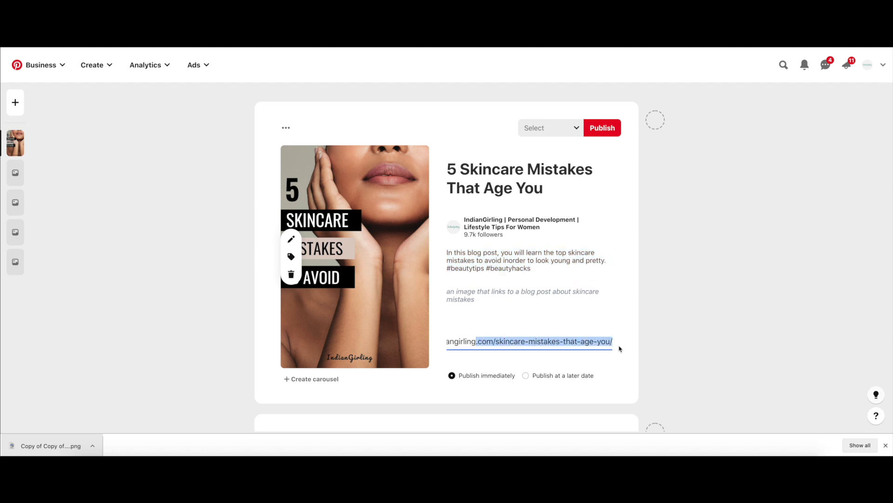
pyautogui.click(662, 303)
pyautogui.scroll(-1, 597, 312)
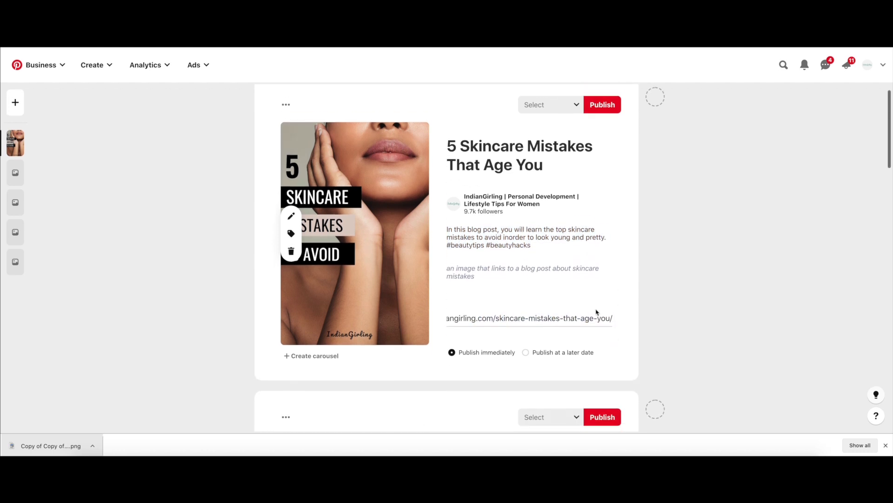
pyautogui.scroll(1, 593, 313)
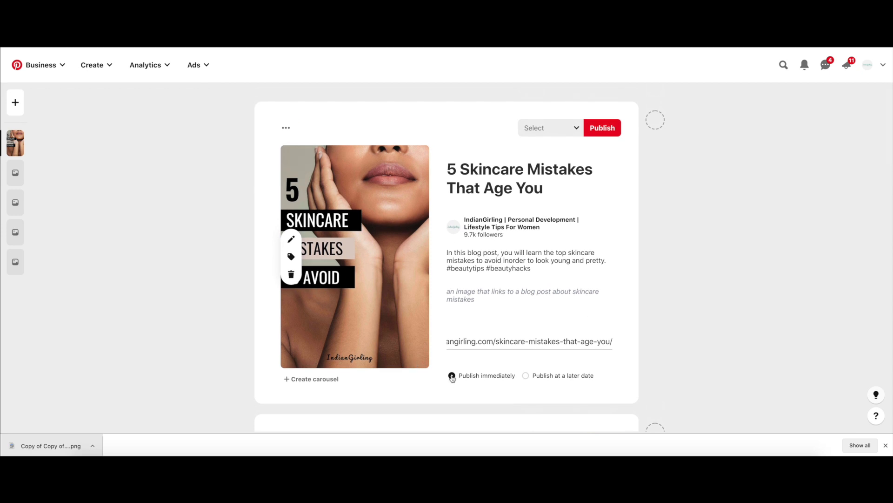
# Step: Schedule the first Pin to publish at a later date, on 02/04/2021
pyautogui.click(526, 375)
pyautogui.scroll(-2, 653, 348)
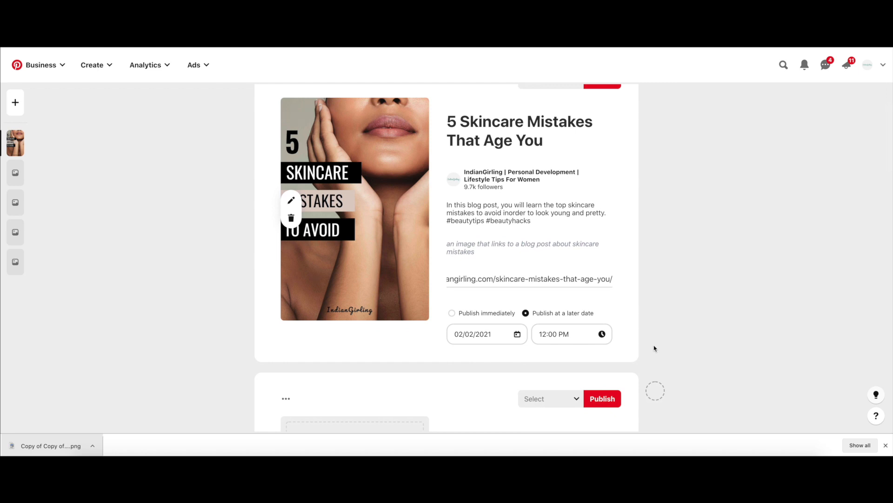
pyautogui.click(494, 332)
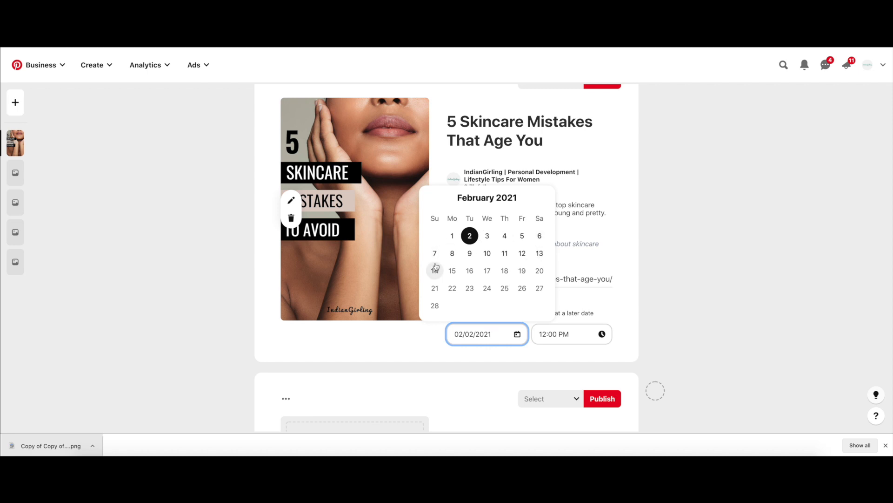
pyautogui.click(505, 236)
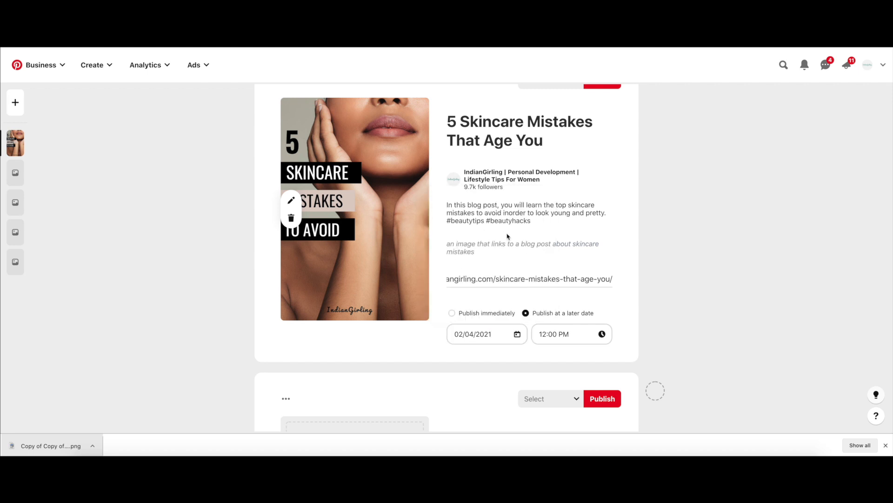
pyautogui.click(487, 335)
# Step: Set the first Pin's scheduled publish time to 08:00 PM
pyautogui.click(547, 338)
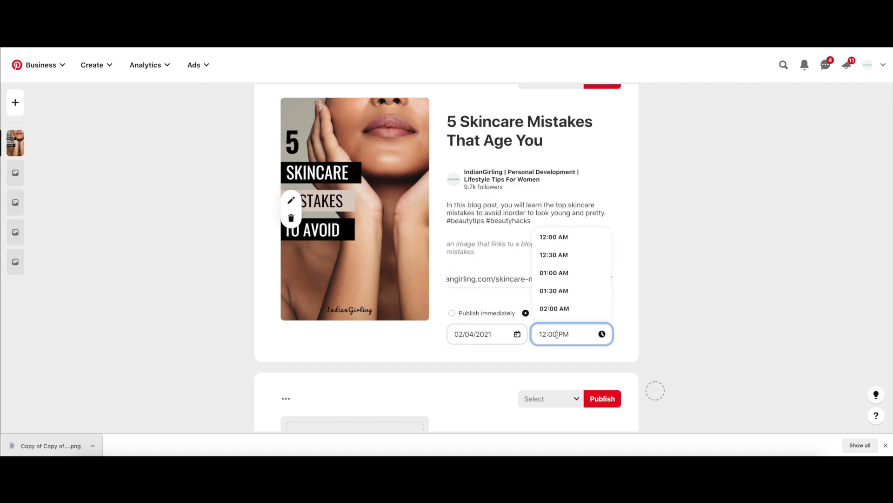
pyautogui.scroll(-10, 572, 298)
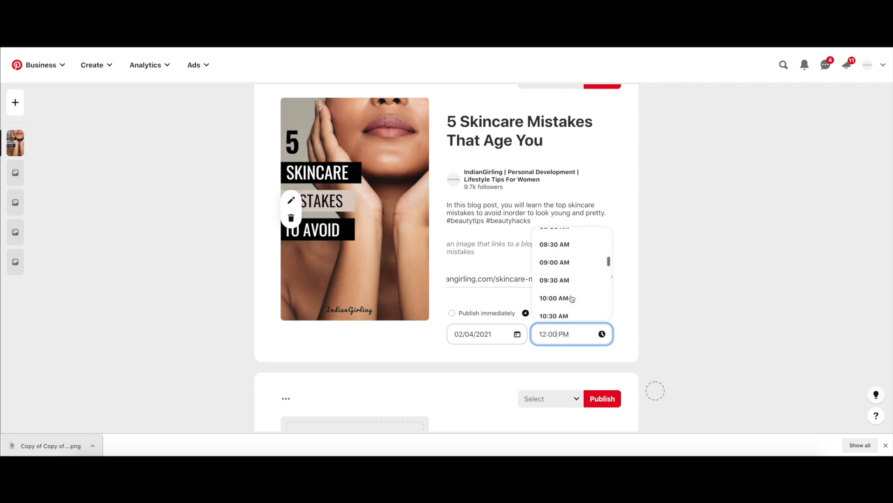
pyautogui.scroll(-4, 571, 298)
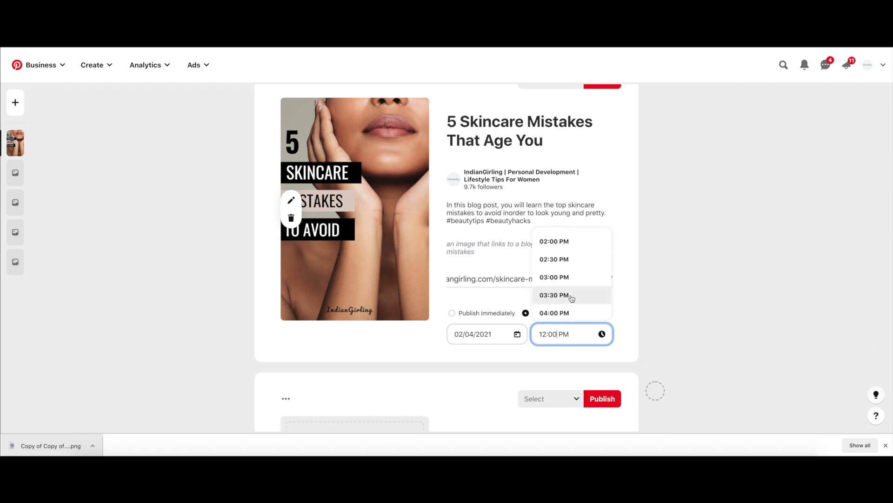
pyautogui.scroll(-1, 572, 298)
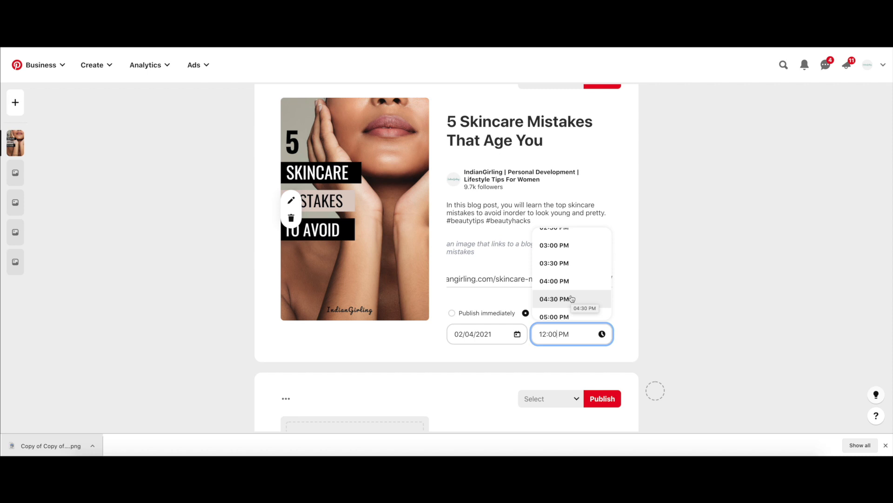
pyautogui.scroll(3, 572, 298)
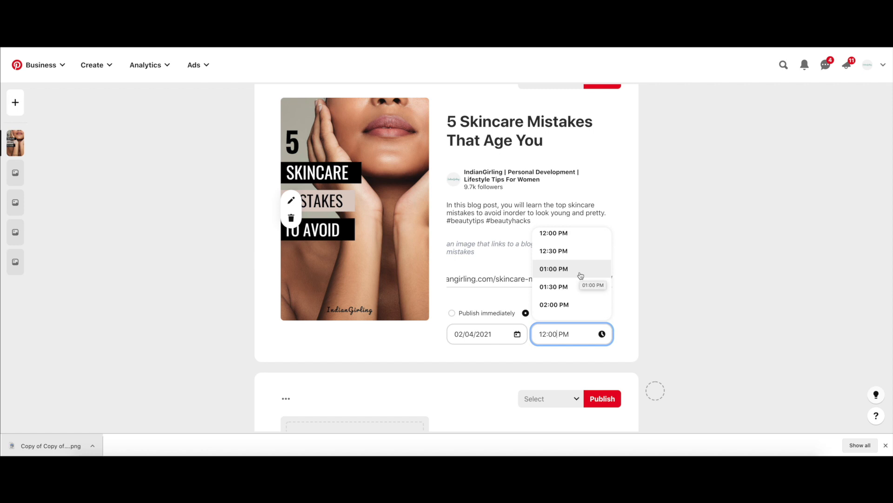
pyautogui.scroll(-3, 580, 276)
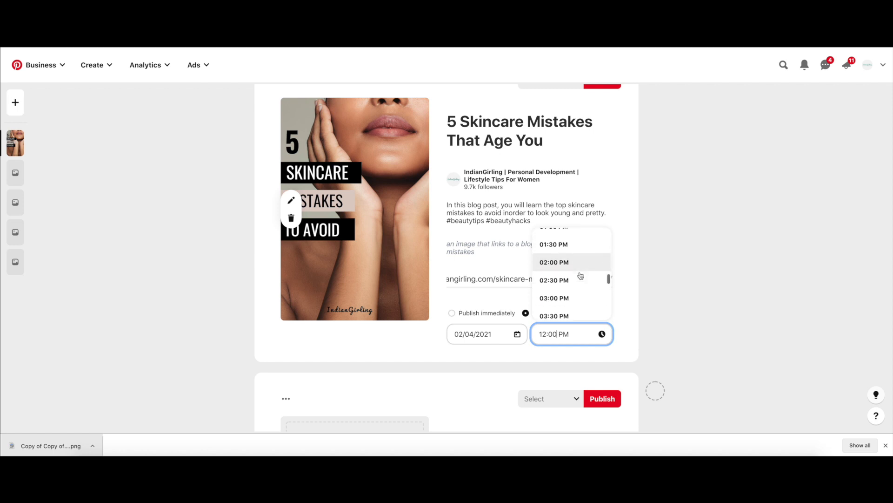
pyautogui.scroll(-1, 581, 275)
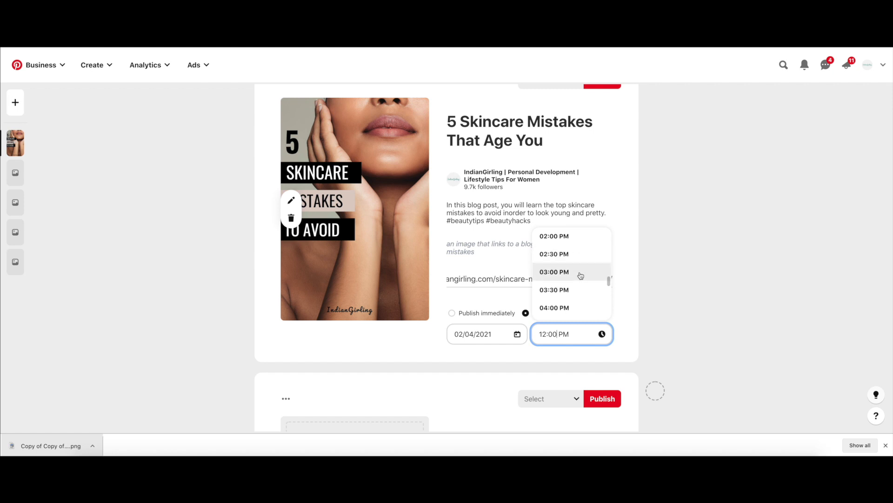
pyautogui.scroll(-3, 581, 276)
pyautogui.scroll(-2, 581, 275)
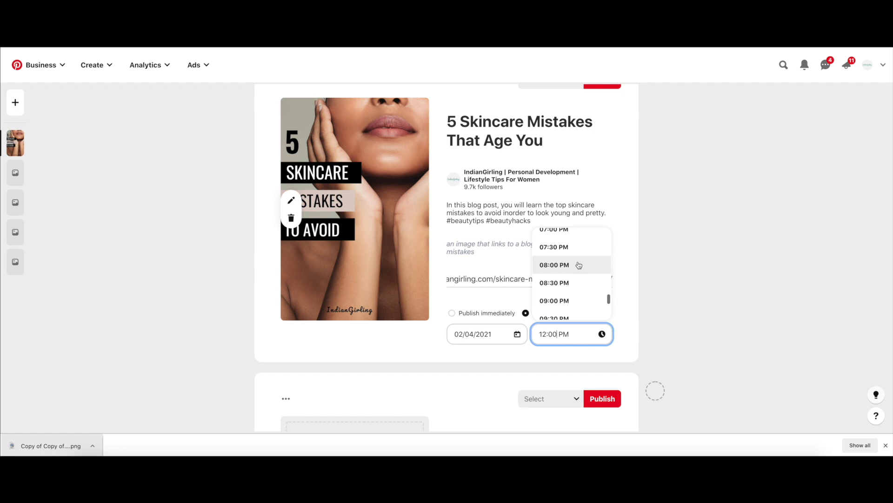
pyautogui.click(580, 276)
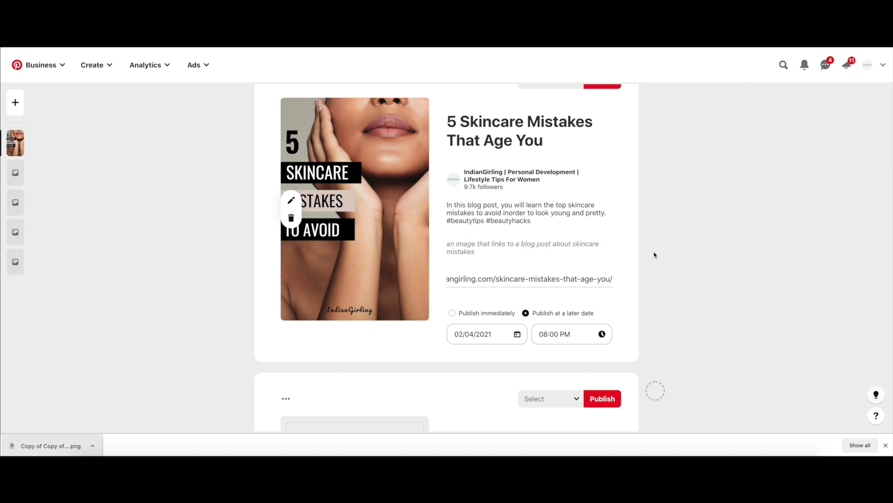
pyautogui.scroll(1, 654, 255)
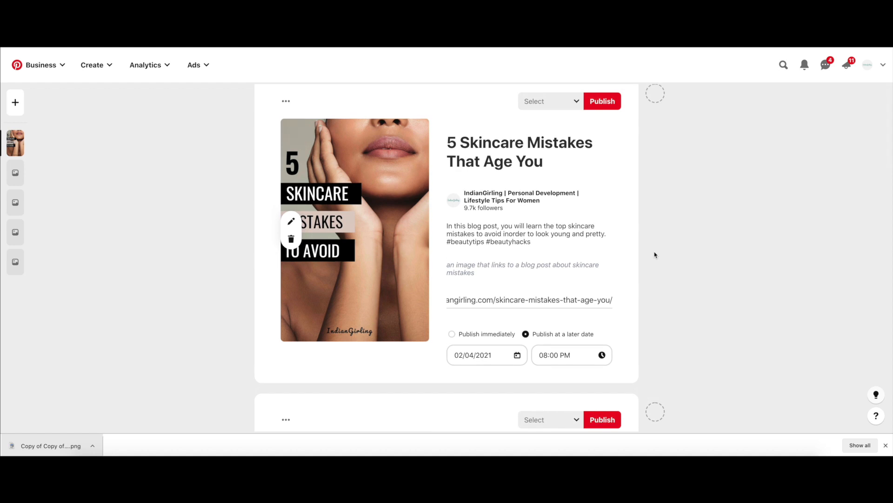
pyautogui.scroll(-1, 654, 254)
pyautogui.scroll(1, 655, 255)
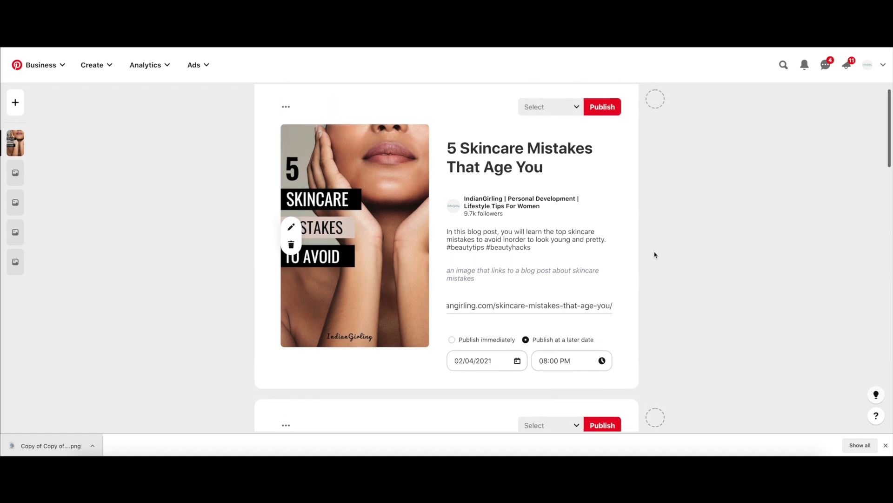
pyautogui.click(573, 361)
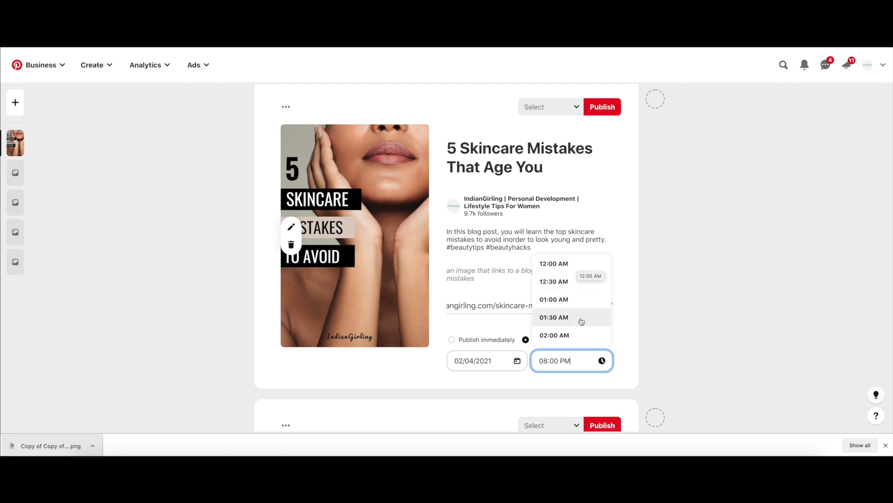
pyautogui.scroll(-7, 581, 322)
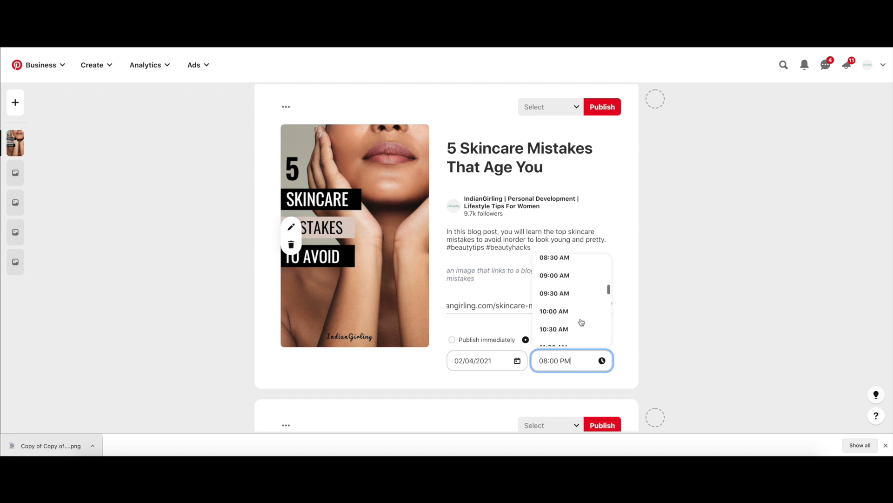
pyautogui.click(654, 297)
pyautogui.scroll(-2, 654, 298)
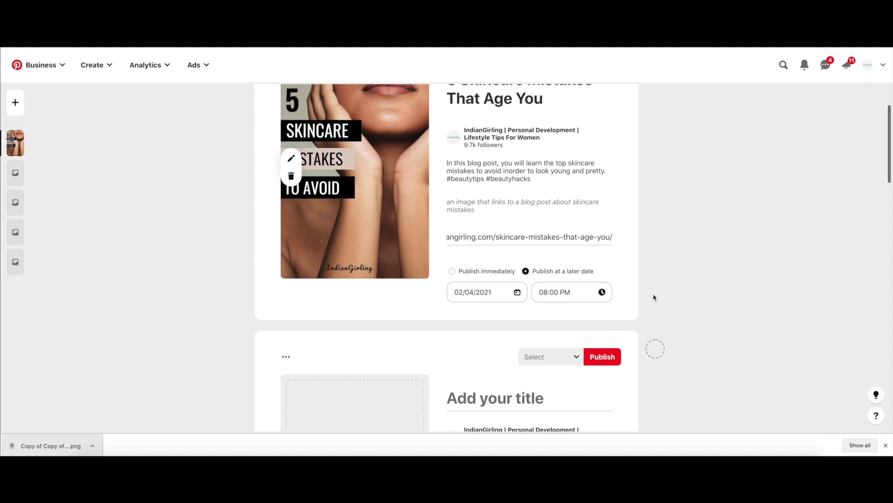
# Step: Switch the first Pin from scheduled publishing to immediate publishing
pyautogui.scroll(1, 654, 297)
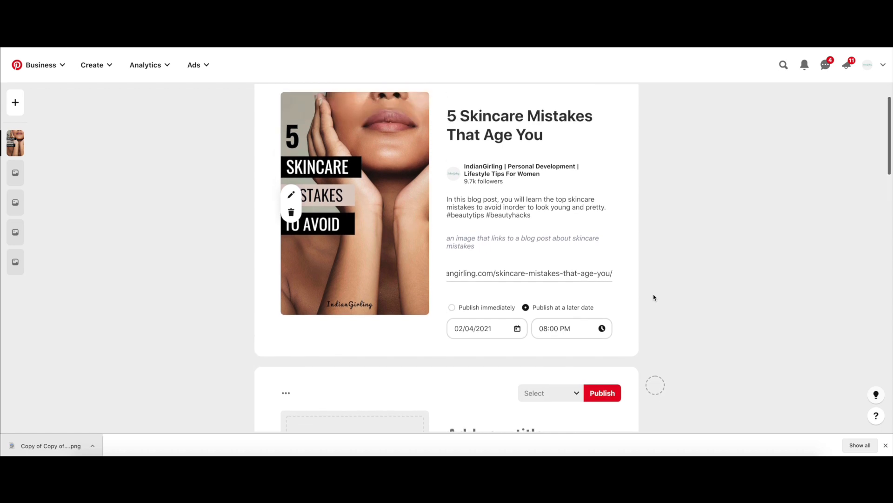
pyautogui.click(452, 308)
pyautogui.scroll(1, 479, 293)
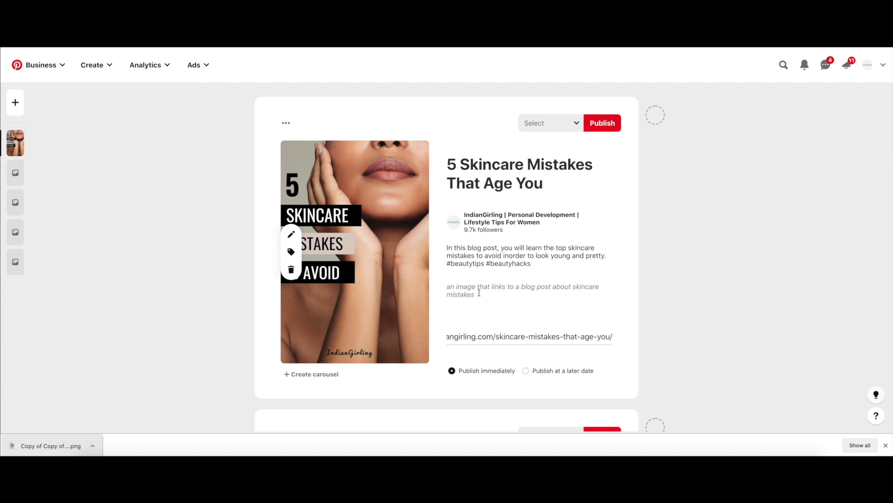
# Step: Search the boards for "beauty" and publish the first Pin to the Beauty Hacks board
pyautogui.click(535, 124)
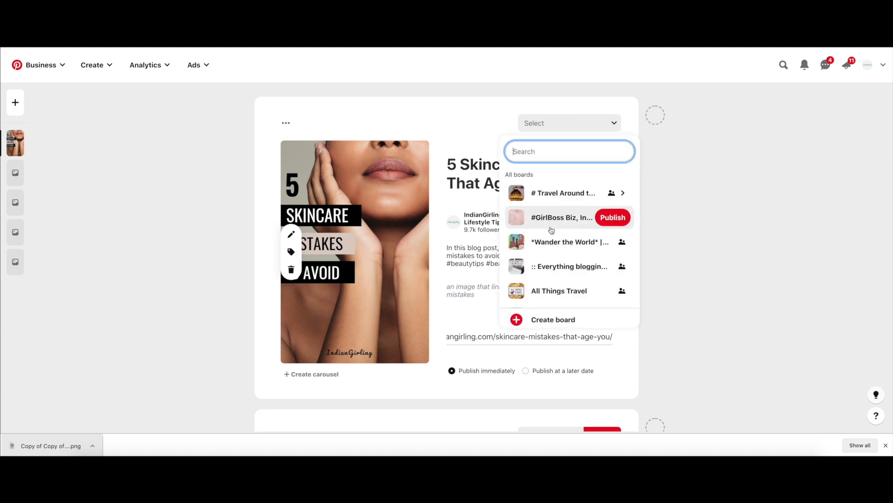
pyautogui.scroll(-6, 566, 261)
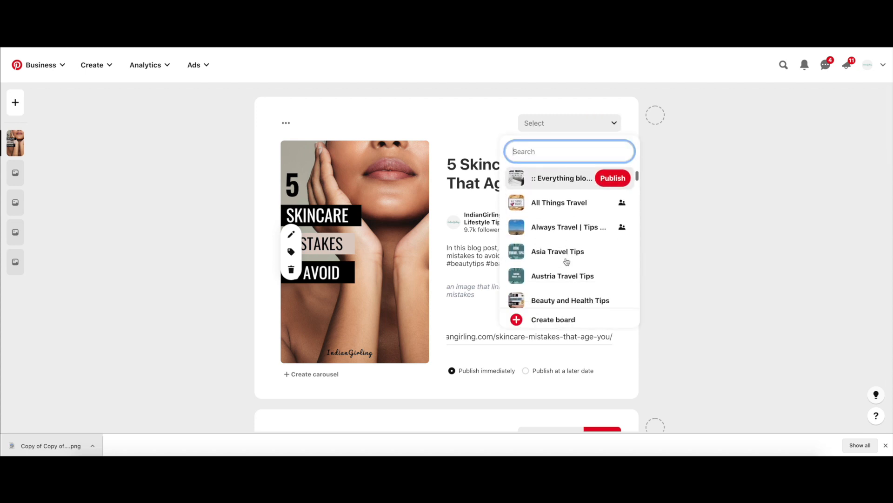
pyautogui.scroll(-6, 567, 261)
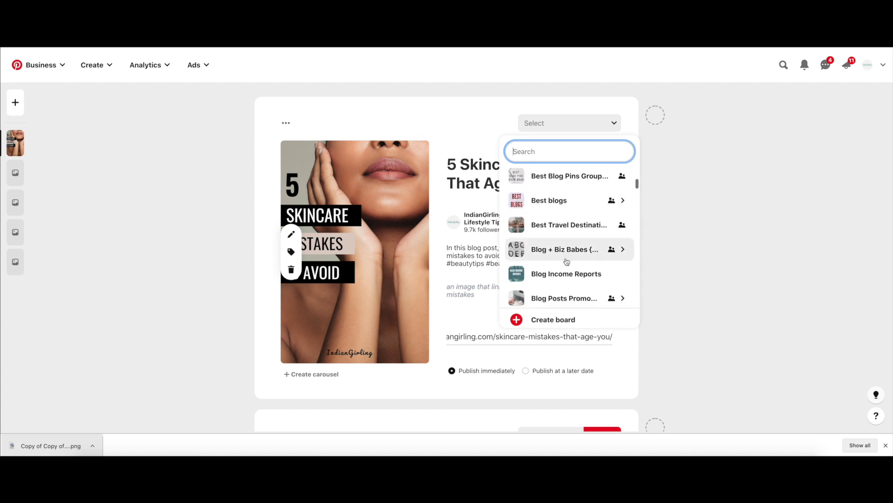
pyautogui.scroll(-4, 567, 261)
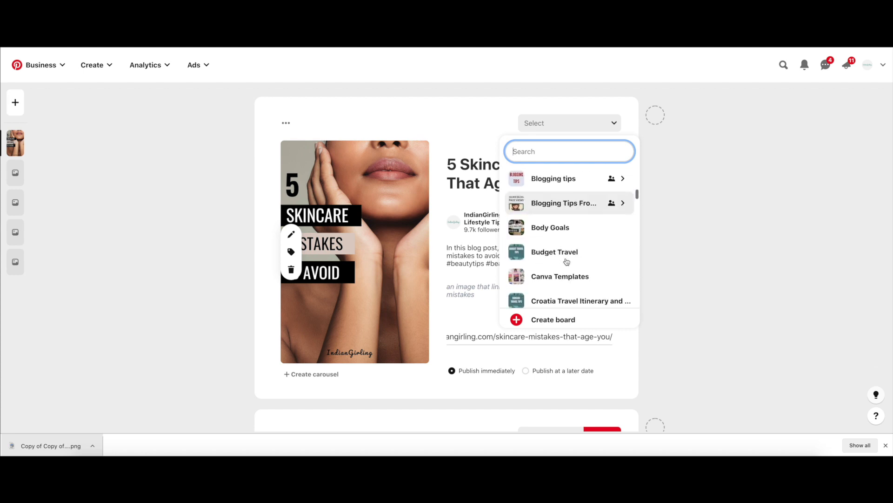
pyautogui.click(538, 154)
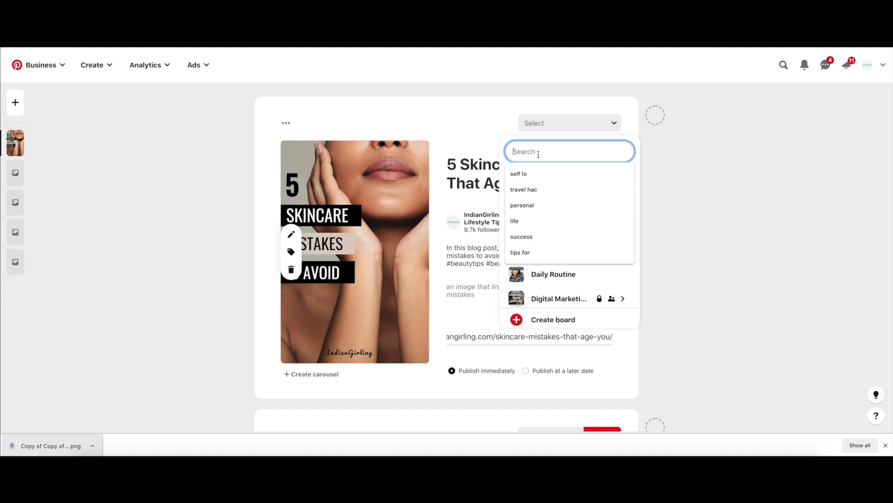
pyautogui.write('beauty')
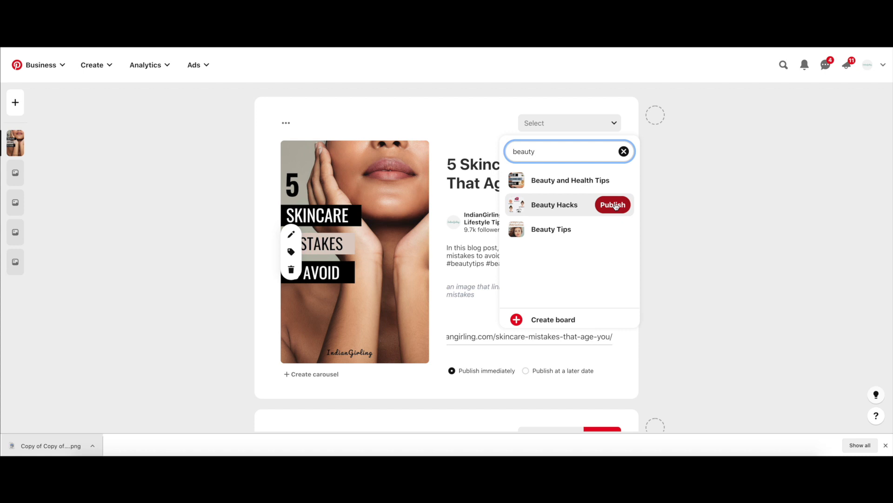
pyautogui.click(614, 205)
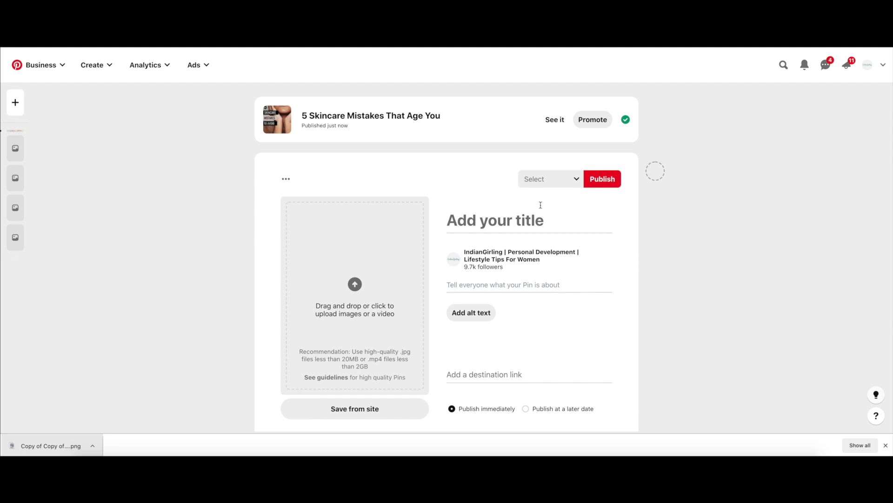
# Step: Open the published Pin "5 Skincare Mistakes That Age You" and review its title, description and saved board
pyautogui.click(556, 120)
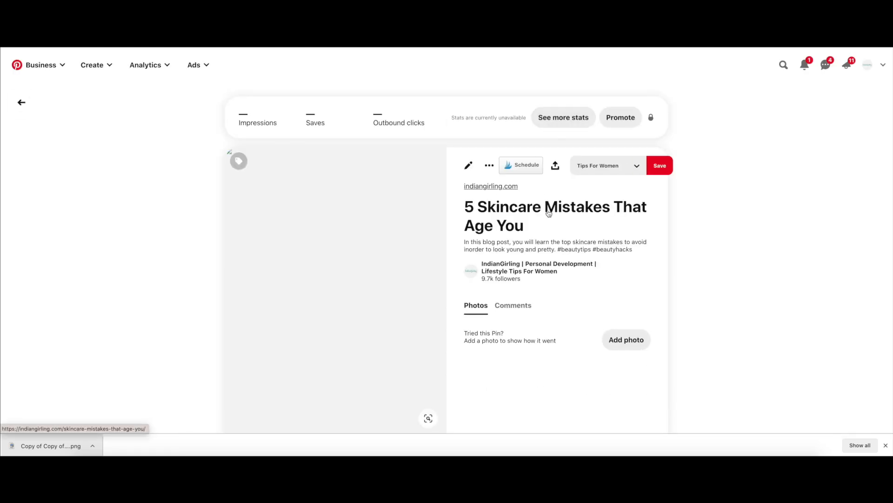
pyautogui.scroll(-3, 565, 256)
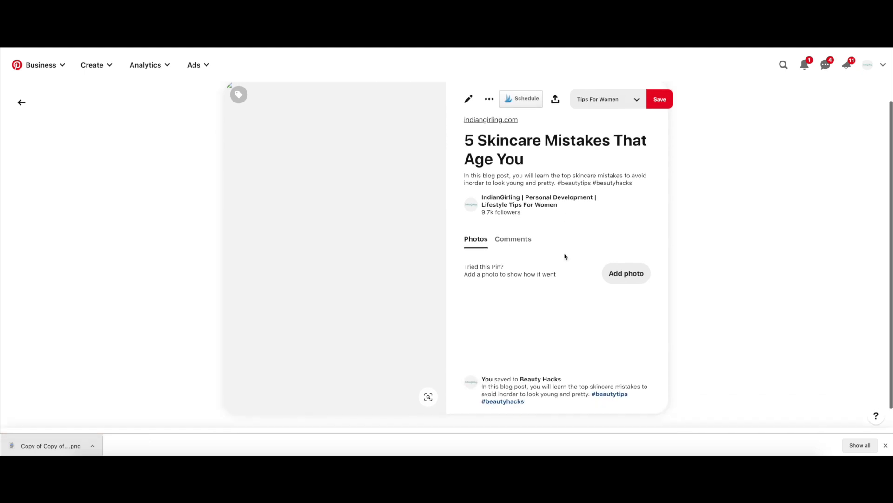
pyautogui.scroll(3, 565, 256)
pyautogui.scroll(-1, 566, 256)
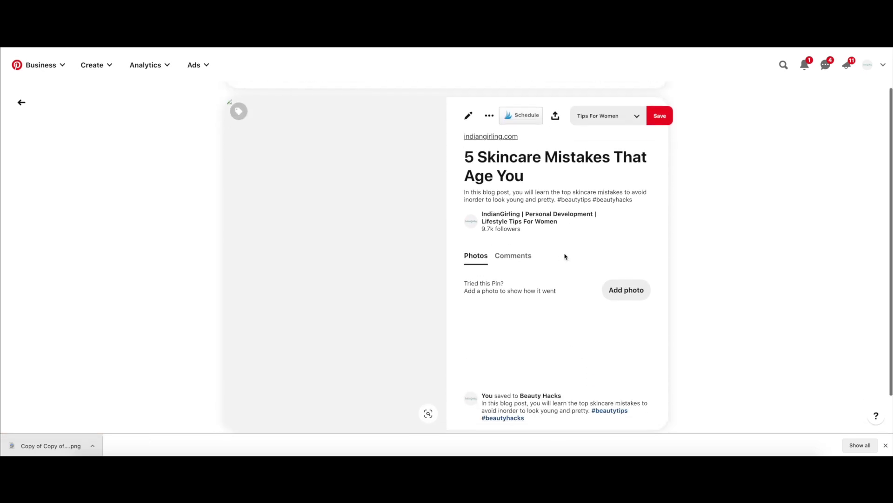
pyautogui.moveTo(464, 191); pyautogui.dragTo(585, 208)
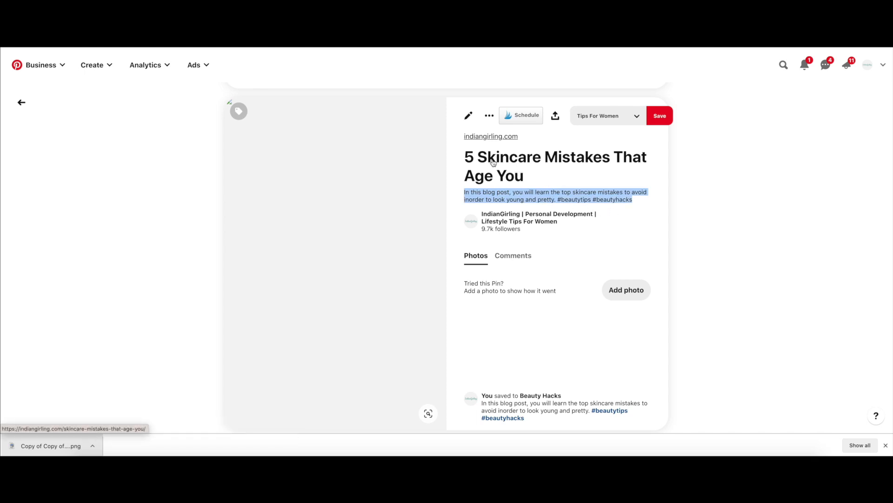
# Step: Test the published Pin's destination link by opening the blog post and looking over the page
pyautogui.click(321, 218)
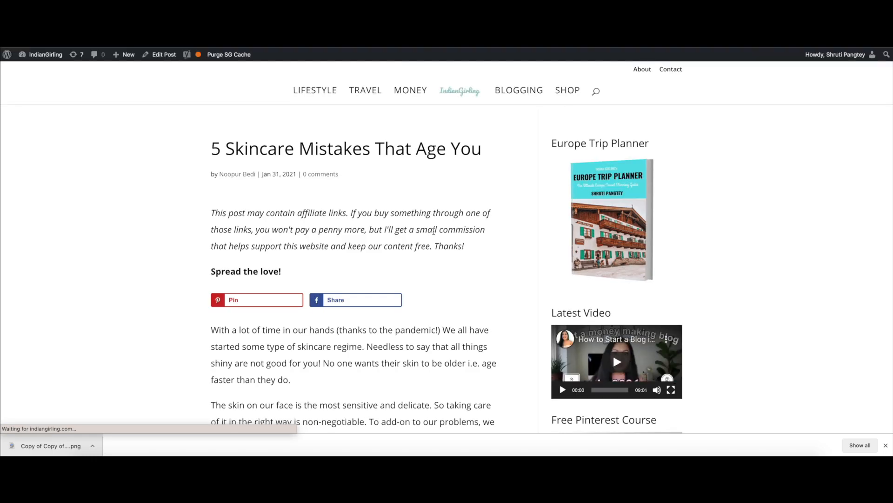
pyautogui.scroll(-6, 433, 231)
pyautogui.scroll(4, 434, 231)
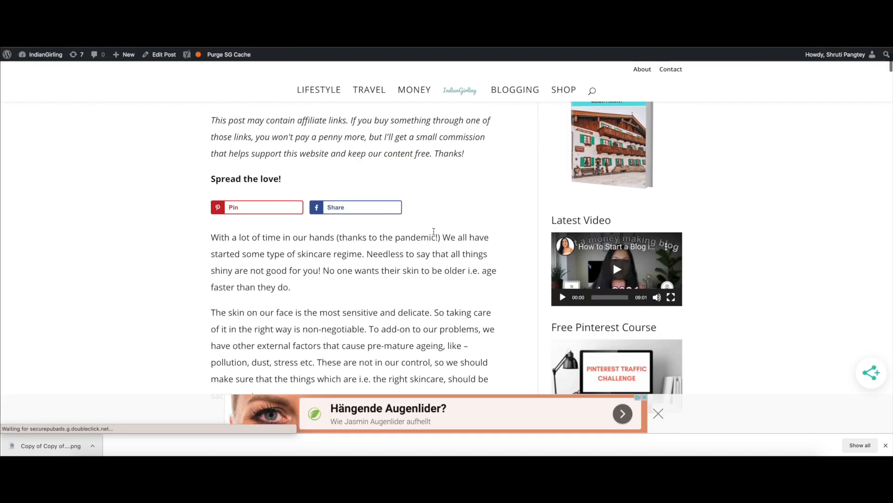
pyautogui.scroll(2, 434, 232)
# Step: Return to the published Pin and also save it to the Beauty and Health Tips board, searching for "beauty"
pyautogui.click(191, 18)
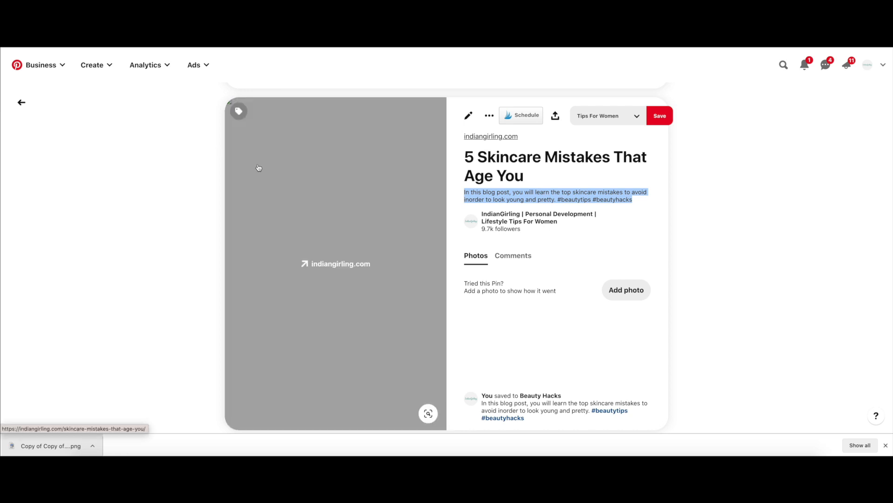
pyautogui.click(590, 117)
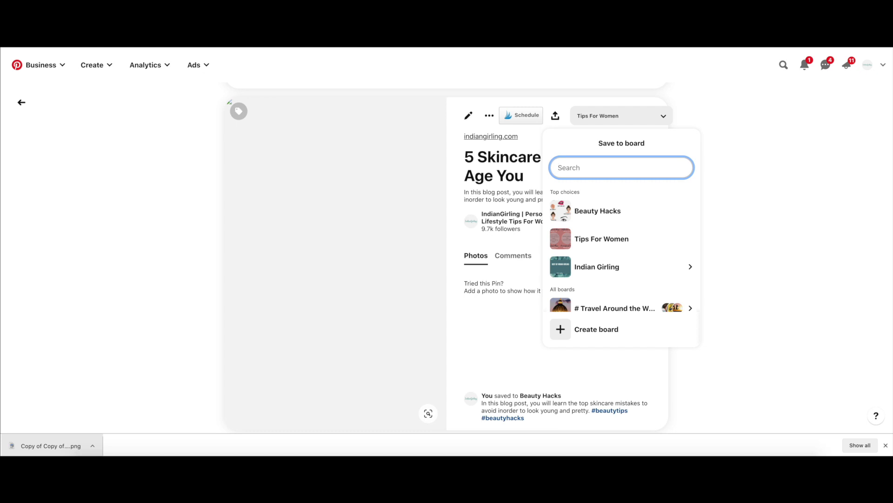
pyautogui.write('beauty')
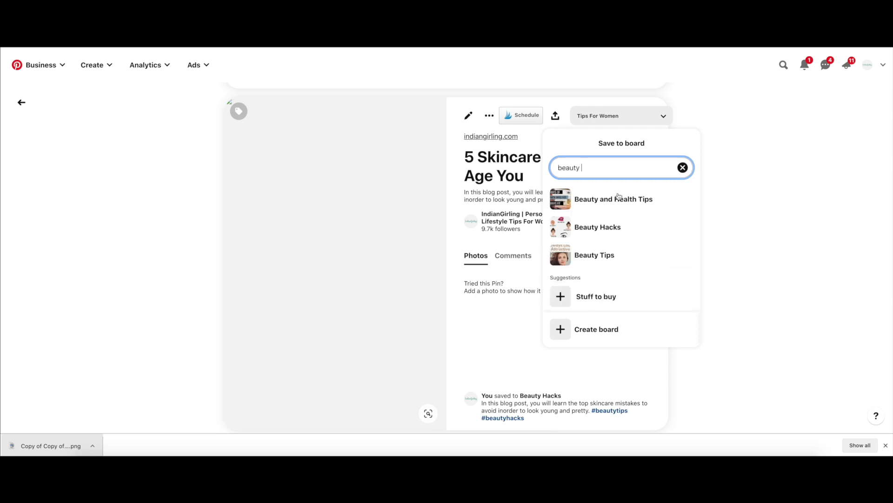
pyautogui.click(679, 200)
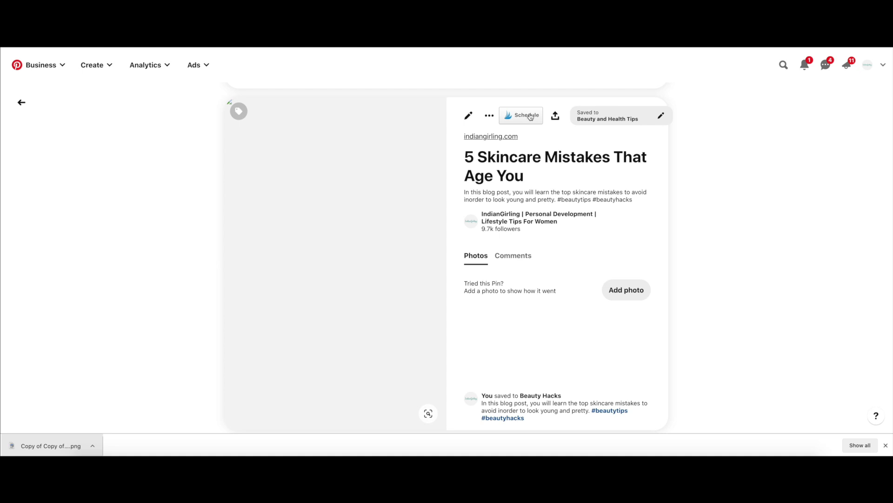
# Step: Go back to the Pin builder and look over the remaining blank Pin drafts
pyautogui.click(195, 28)
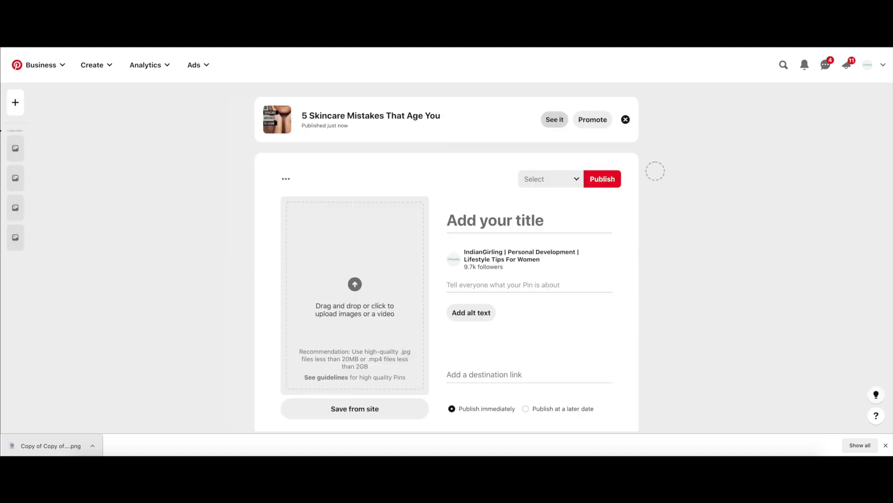
pyautogui.scroll(-3, 182, 166)
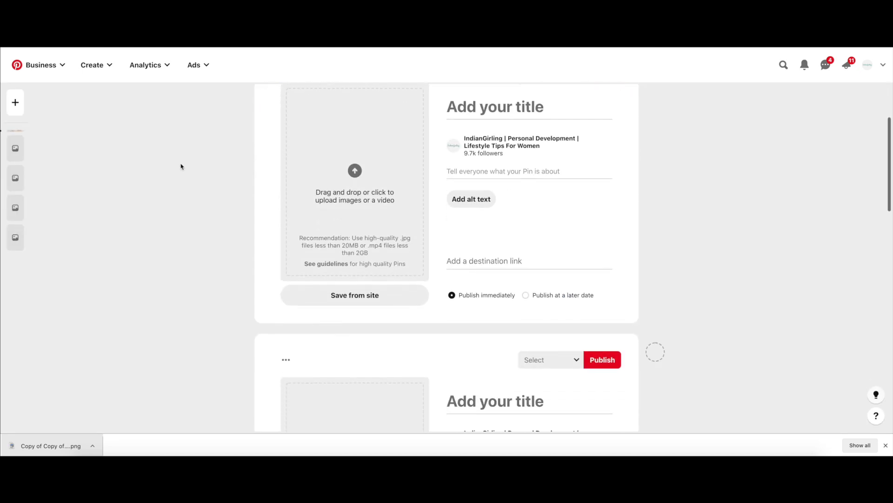
pyautogui.scroll(3, 182, 166)
pyautogui.scroll(-2, 181, 167)
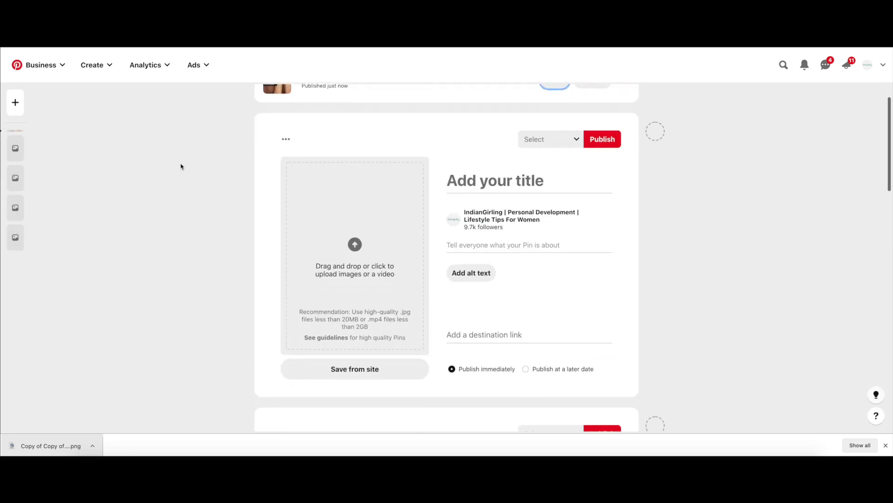
pyautogui.scroll(-3, 181, 167)
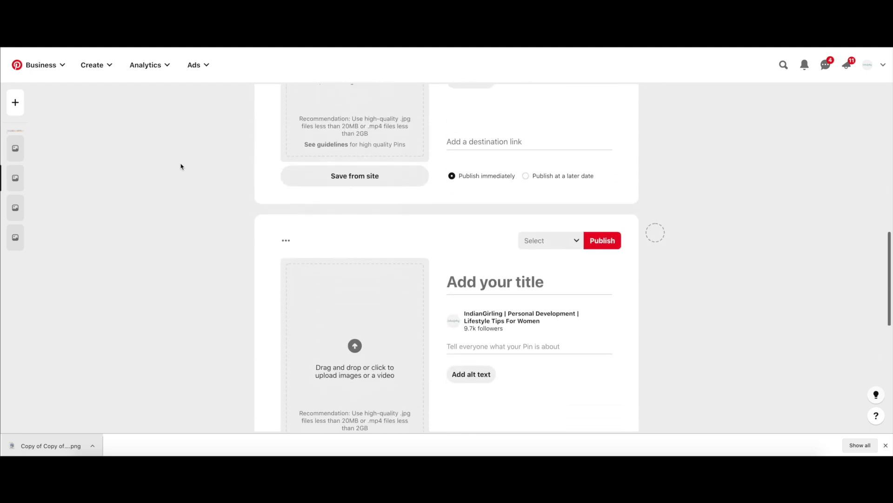
pyautogui.scroll(4, 181, 166)
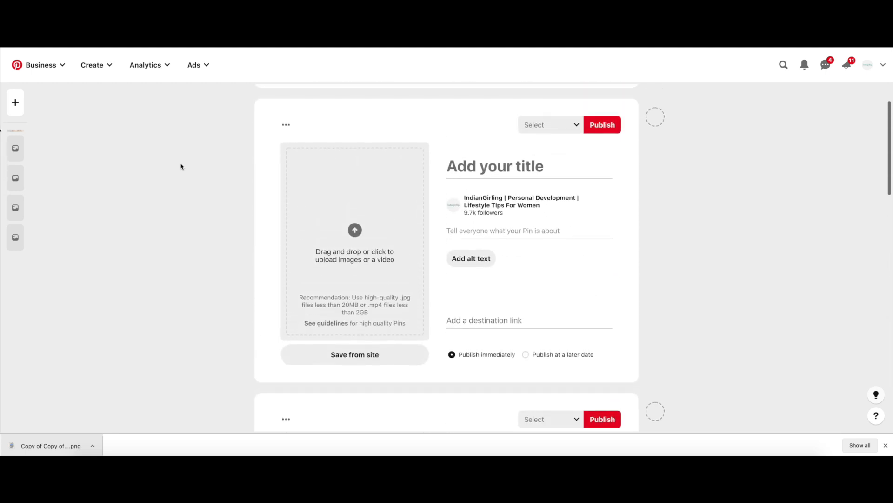
pyautogui.scroll(-4, 181, 167)
pyautogui.scroll(3, 181, 167)
pyautogui.scroll(-4, 181, 166)
pyautogui.scroll(3, 181, 166)
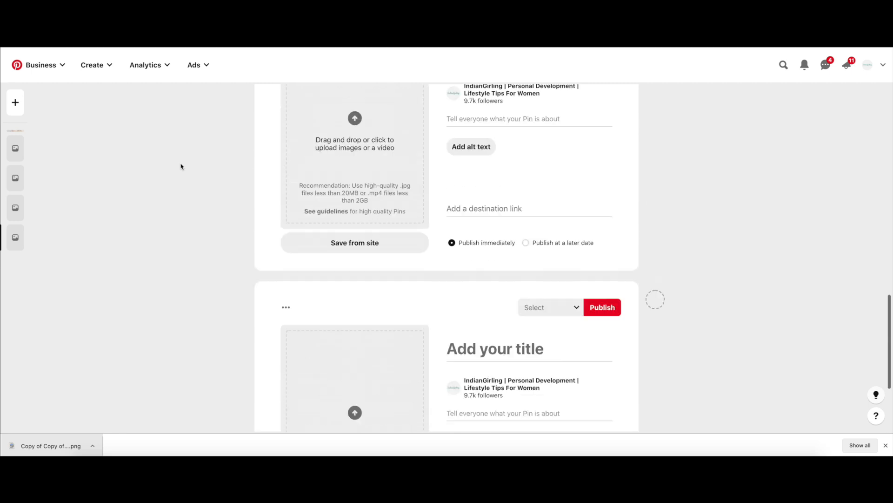
pyautogui.scroll(-3, 181, 166)
pyautogui.scroll(-3, 181, 167)
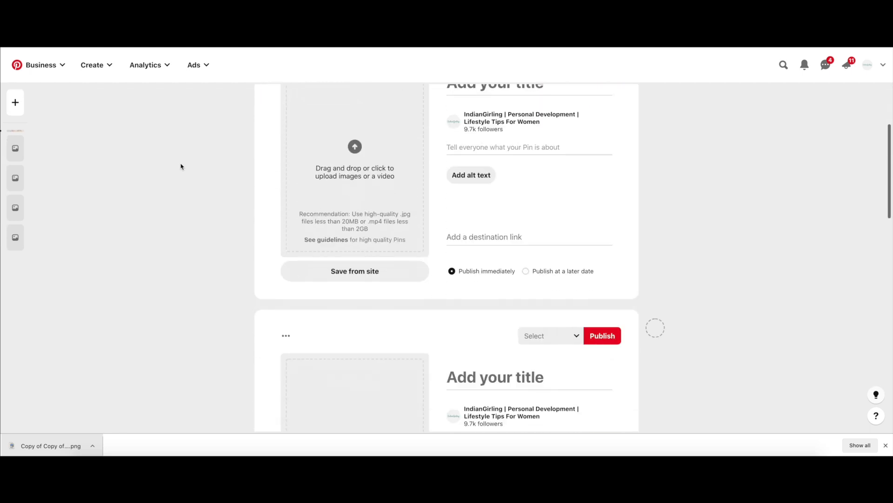
# Step: Switch the first blank Pin draft to publishing at a later date and look through the available publish times
pyautogui.click(526, 252)
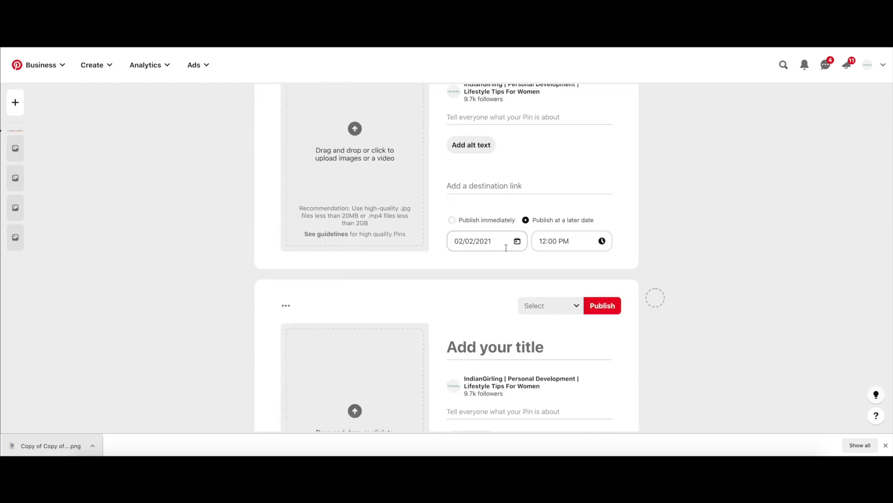
pyautogui.click(506, 248)
pyautogui.click(564, 240)
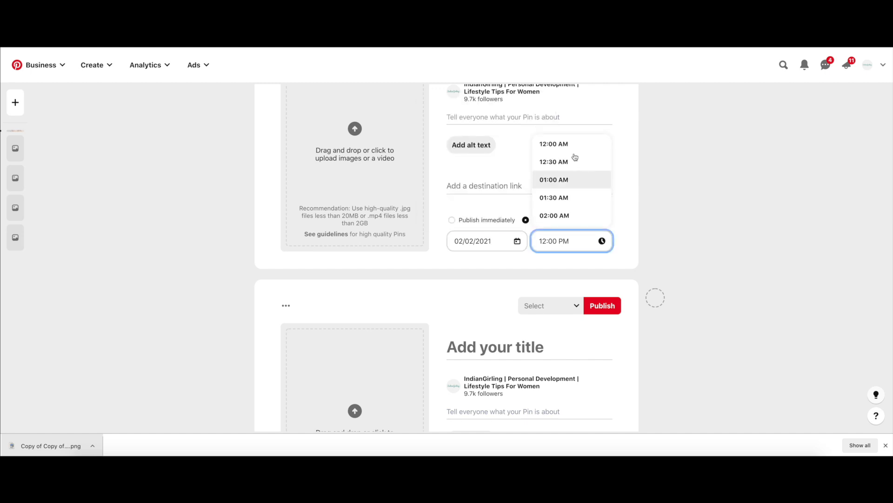
pyautogui.scroll(2, 585, 193)
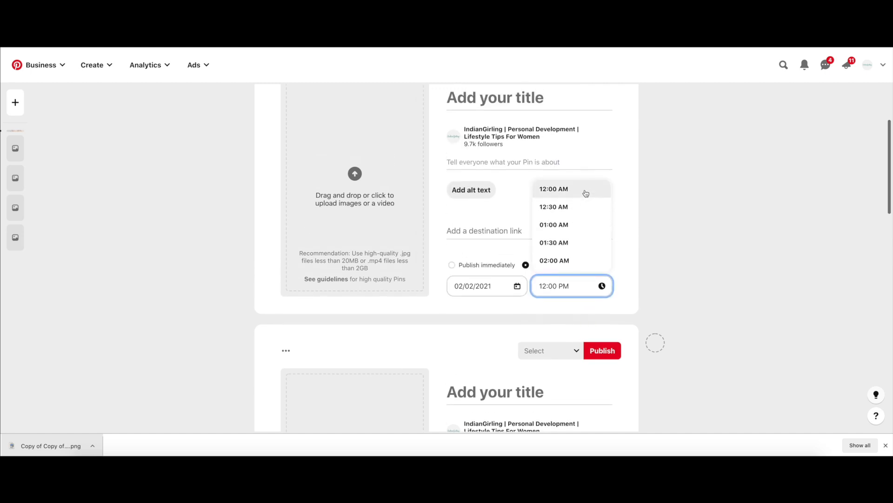
# Step: Go to the account's own profile and open the Beauty Hacks board from its saved boards
pyautogui.scroll(3, 586, 193)
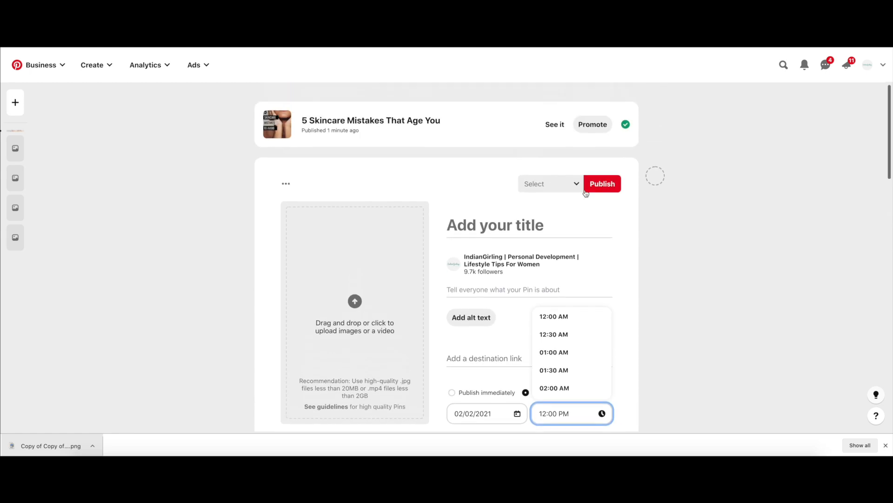
pyautogui.click(867, 65)
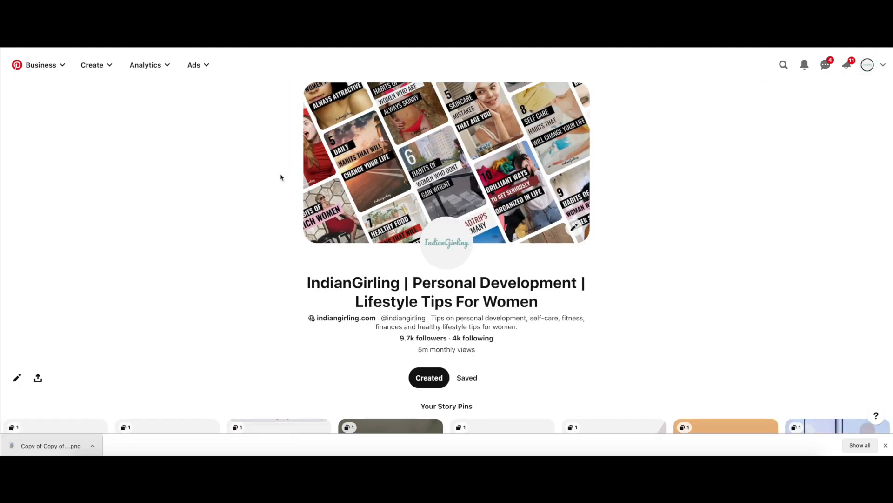
pyautogui.scroll(-2, 478, 295)
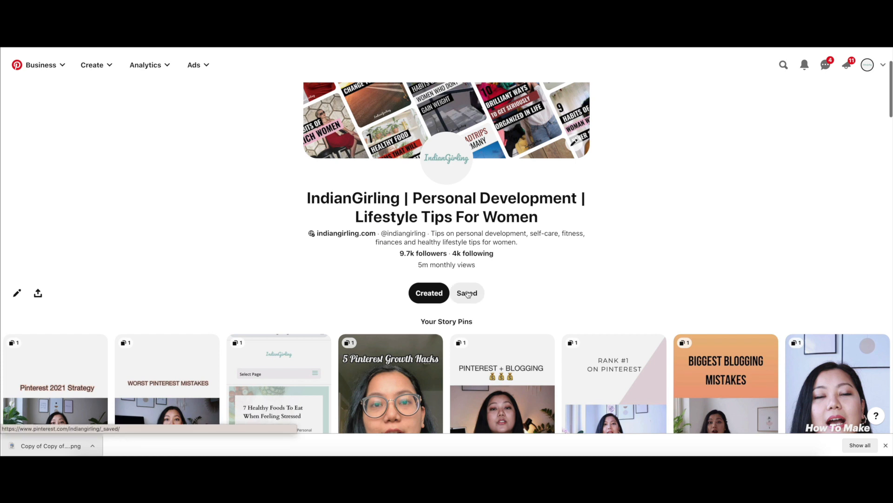
pyautogui.click(468, 294)
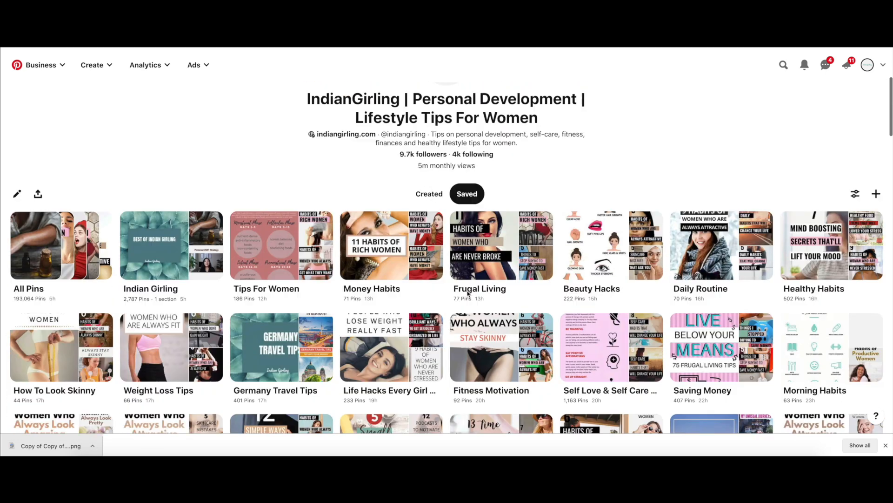
pyautogui.scroll(-4, 468, 294)
pyautogui.click(590, 183)
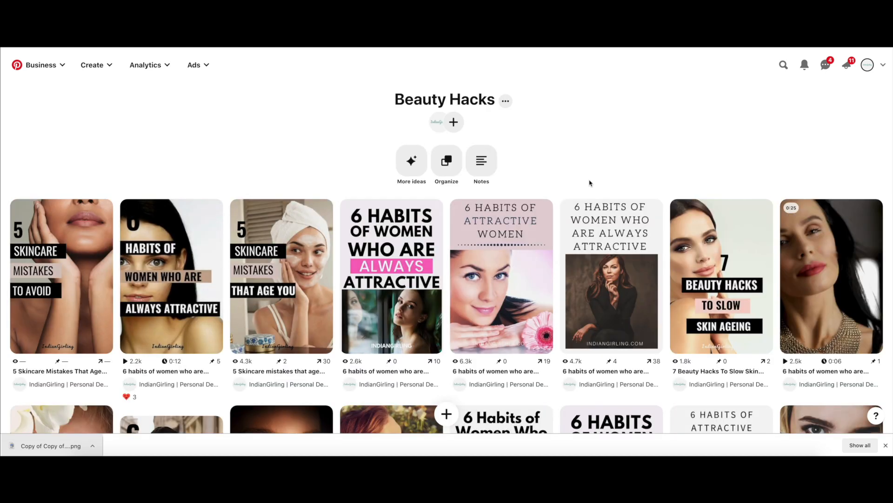
# Step: View the newly published skincare Pin from the Beauty Hacks board, and return to the profile's saved boards
pyautogui.click(47, 279)
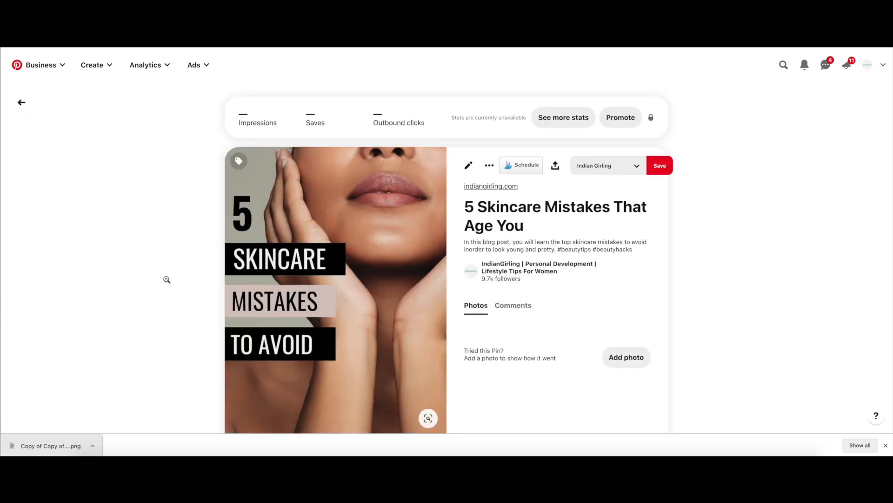
pyautogui.click(21, 103)
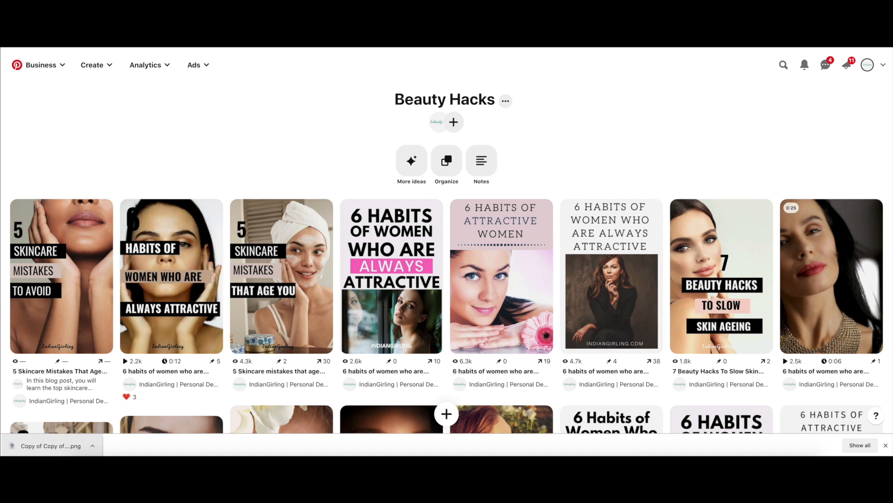
pyautogui.hotkey('alt', 'Left')
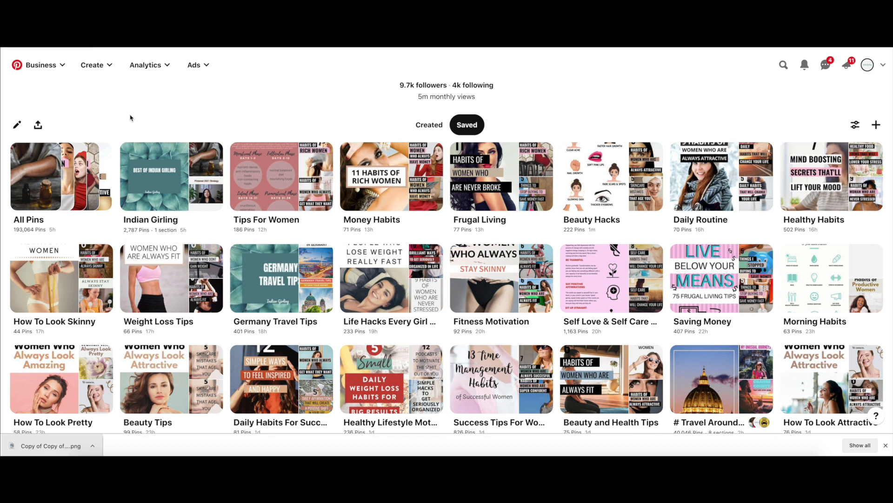
pyautogui.scroll(3, 172, 122)
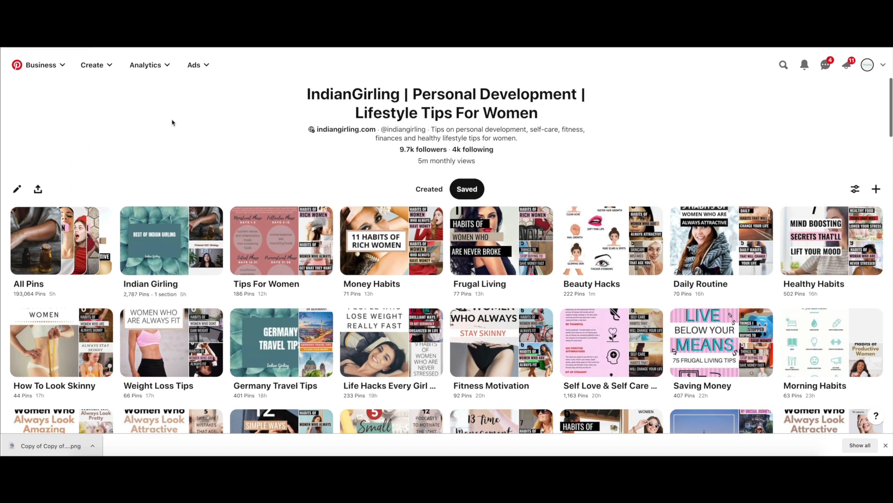